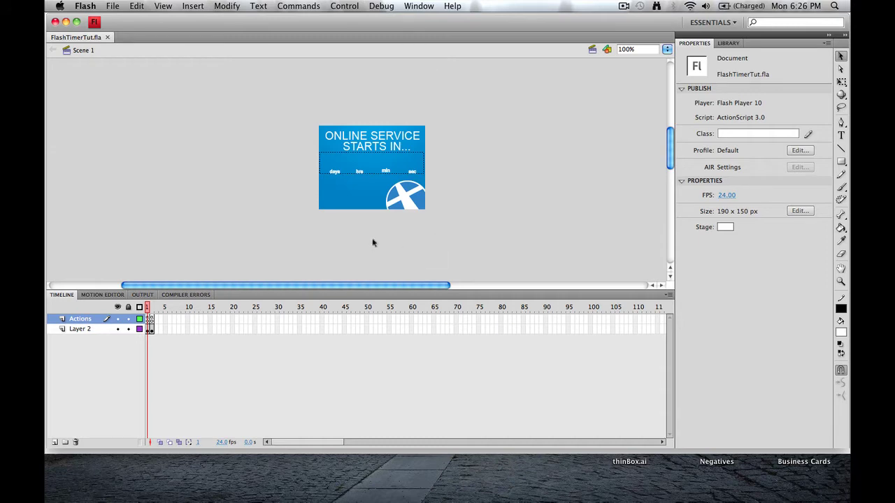
Step: Test the movie and watch the countdown tick under 'ONLINE SERVICE STARTS IN...'
{"action": "key", "text": "super+Return"}
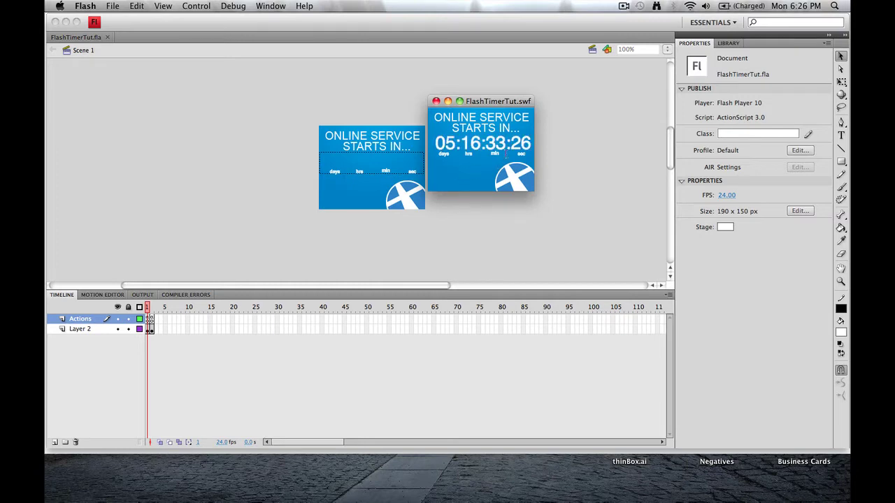
{"action": "left_click_drag", "start_coordinate": [472, 103], "coordinate": [477, 78]}
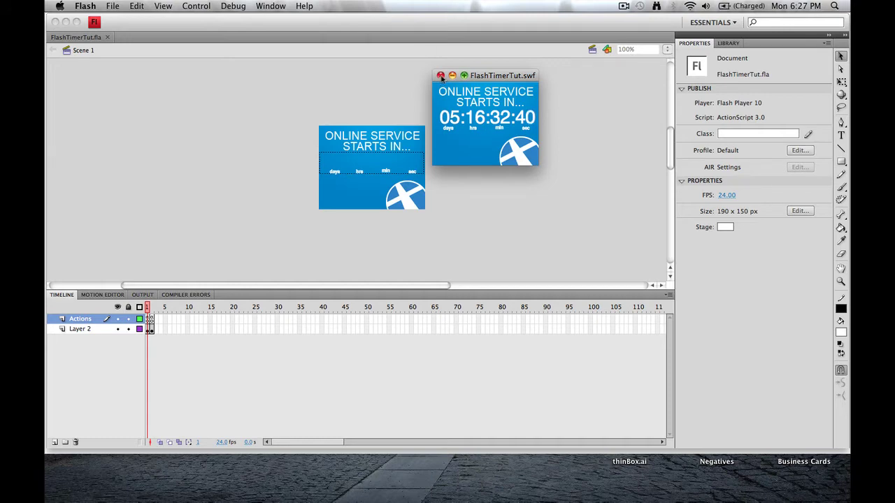
Step: Close the test window and compare frames 1 and 2, ending on the 'Streaming Now! Click Here' frame
{"action": "left_click", "coordinate": [441, 76]}
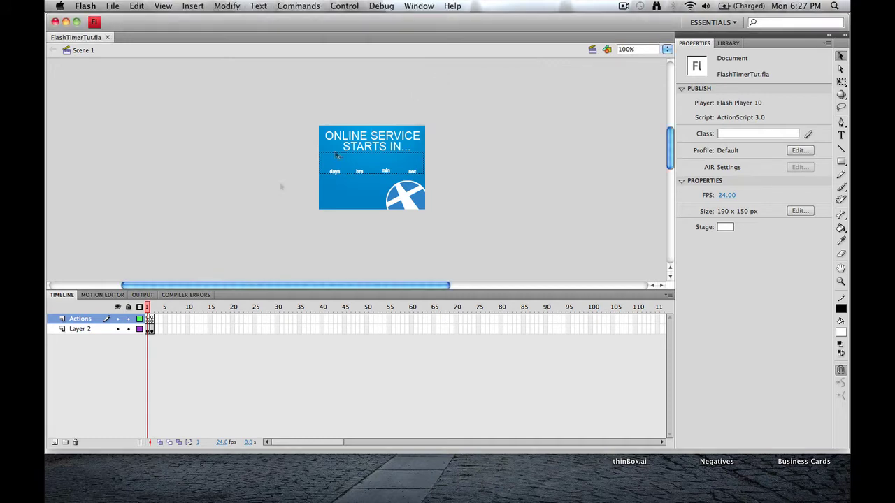
{"action": "left_click", "coordinate": [152, 308]}
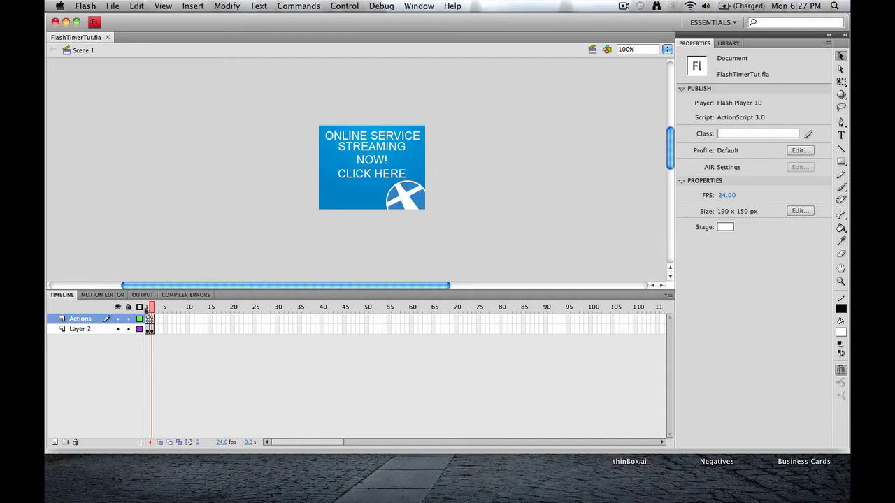
{"action": "left_click", "coordinate": [148, 308]}
{"action": "left_click", "coordinate": [152, 308]}
Step: Create a new ActionScript 3.0 Flash file
{"action": "left_click", "coordinate": [113, 6]}
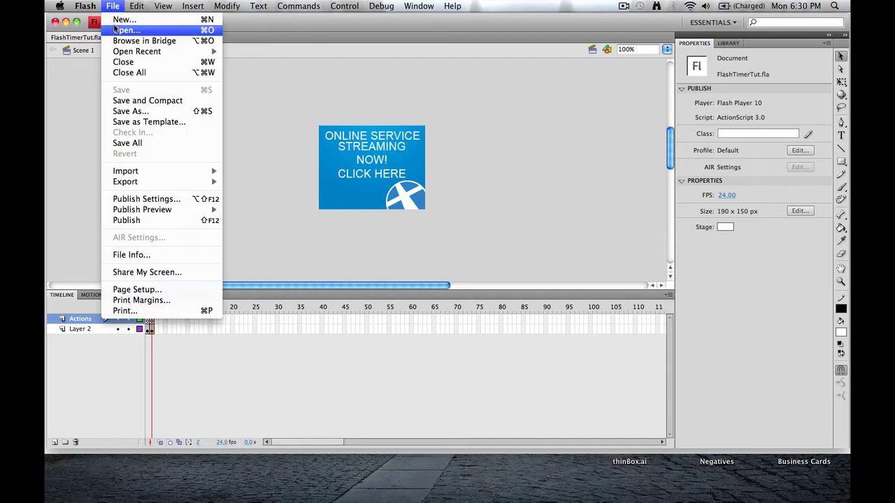
{"action": "left_click", "coordinate": [116, 23]}
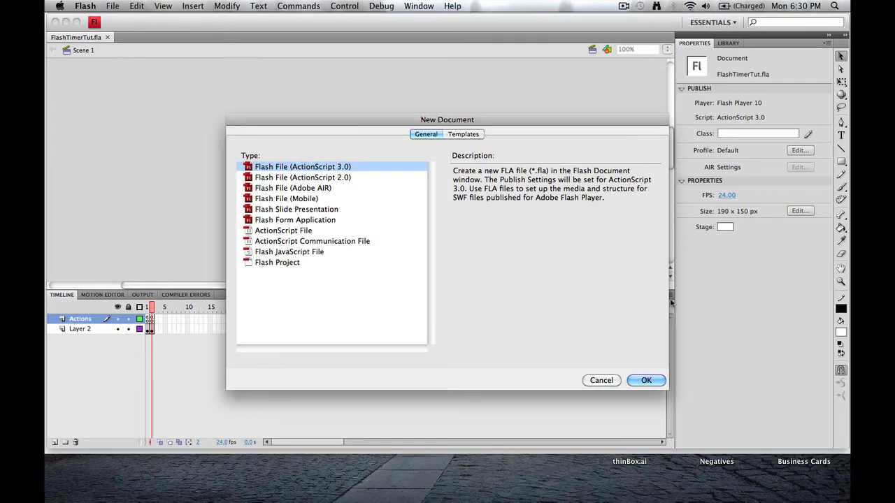
{"action": "left_click", "coordinate": [644, 382]}
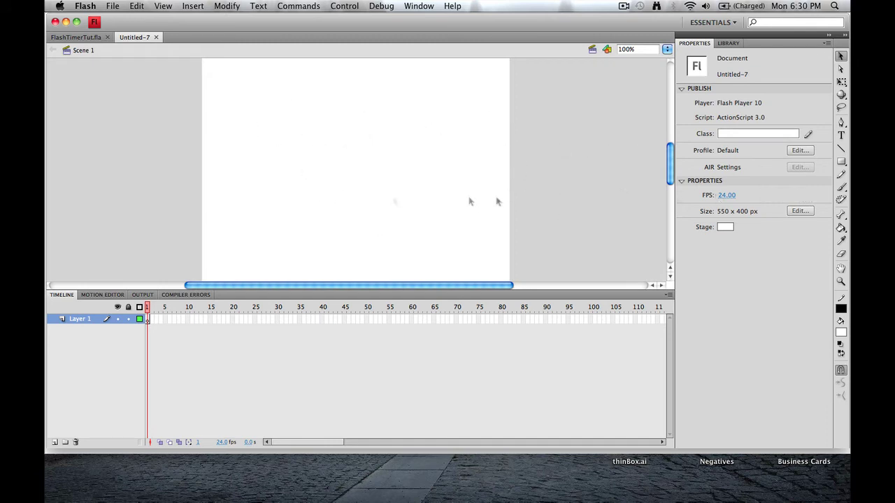
Step: Resize the document's stage from 550 × 400 to 190 × 150 px
{"action": "left_click", "coordinate": [800, 211]}
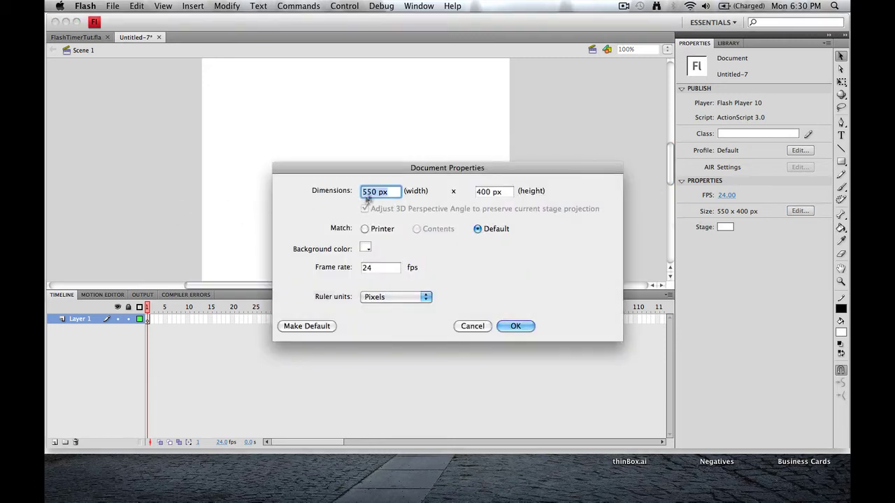
{"action": "key", "text": "BackSpace"}
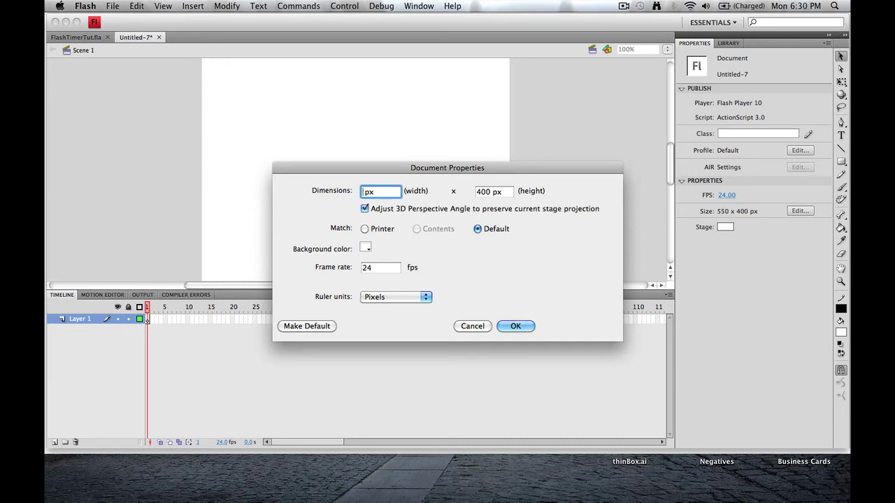
{"action": "type", "text": "190"}
{"action": "double_click", "coordinate": [477, 191]}
{"action": "type", "text": "150"}
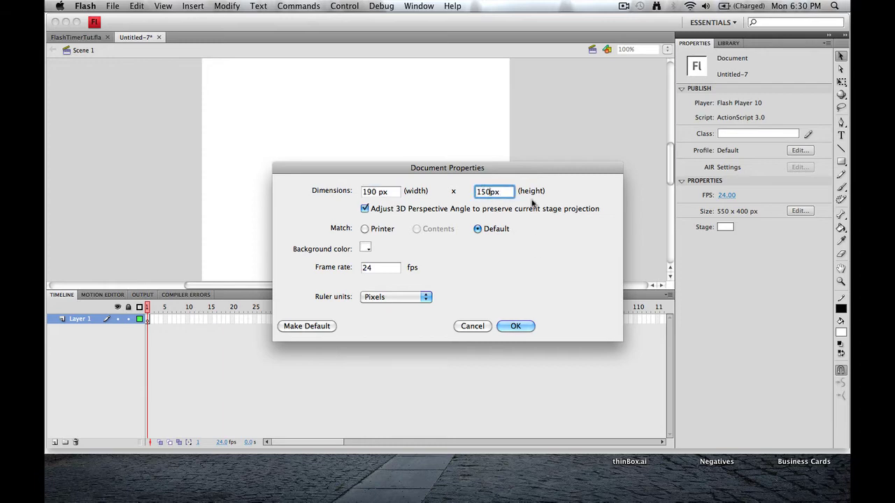
{"action": "left_click", "coordinate": [516, 327]}
{"action": "left_click_drag", "start_coordinate": [276, 78], "coordinate": [387, 150]}
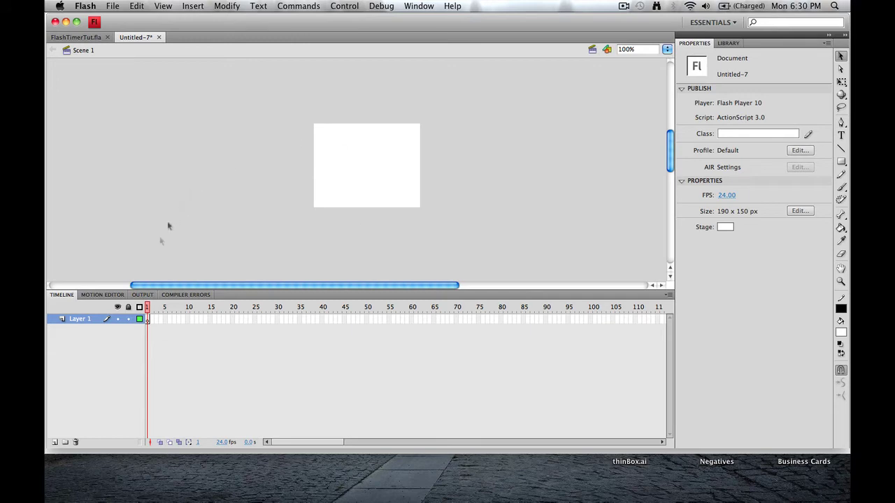
Step: Rename Layer 1 to 'Actions' and add Layer 2 below it
{"action": "left_click", "coordinate": [80, 322]}
{"action": "double_click", "coordinate": [81, 321]}
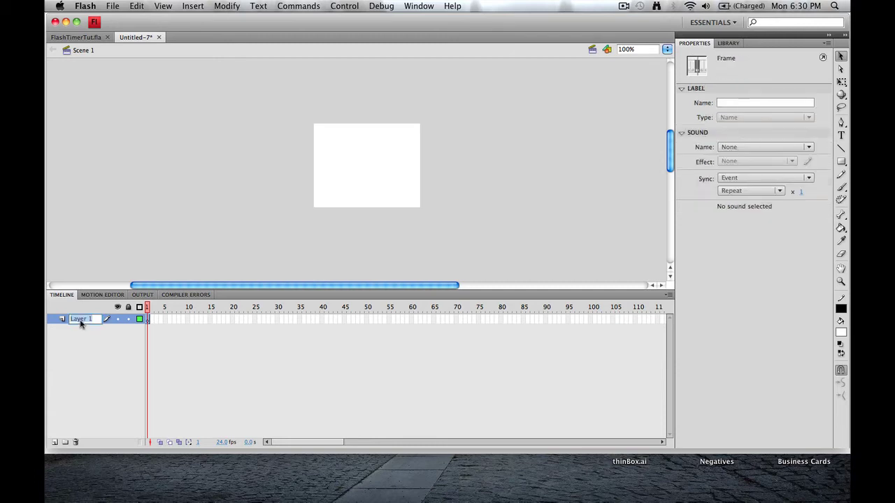
{"action": "type", "text": "Actions"}
{"action": "left_click", "coordinate": [66, 334]}
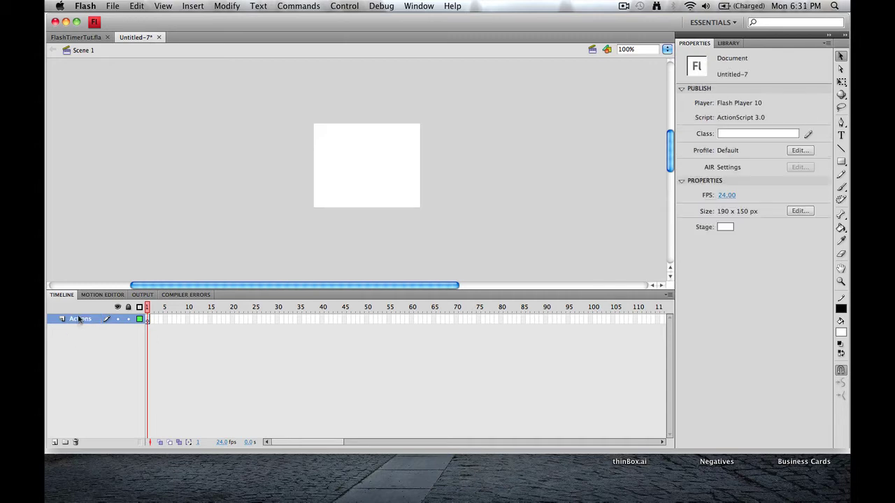
{"action": "left_click", "coordinate": [54, 443]}
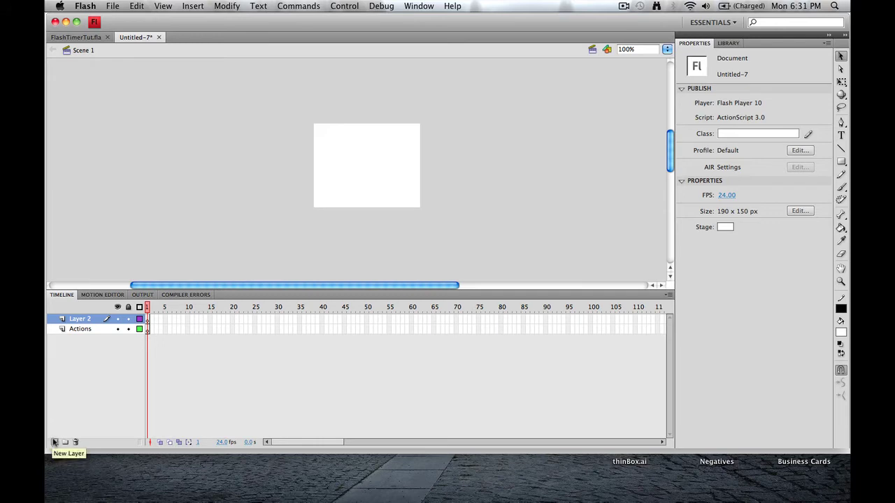
{"action": "left_click_drag", "start_coordinate": [76, 319], "coordinate": [76, 337]}
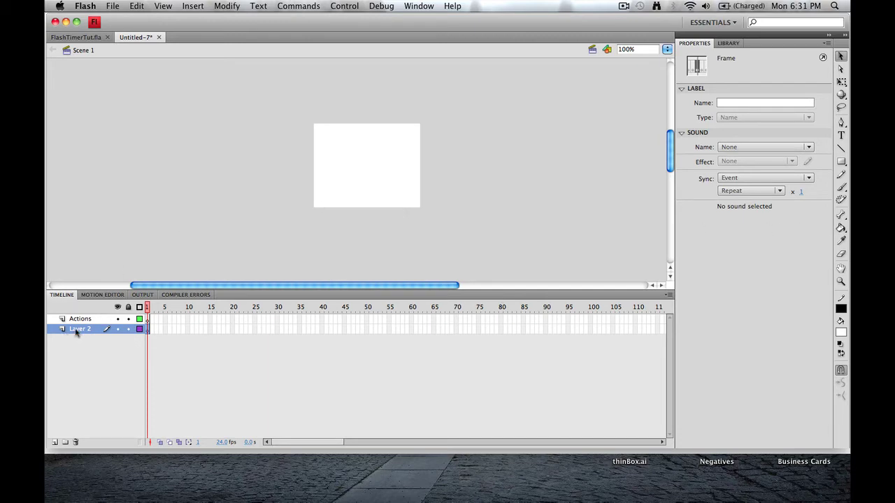
Step: Import timerBG1.jpg to the stage as a single image, not a sequence
{"action": "key", "text": "Return"}
{"action": "left_click", "coordinate": [112, 6]}
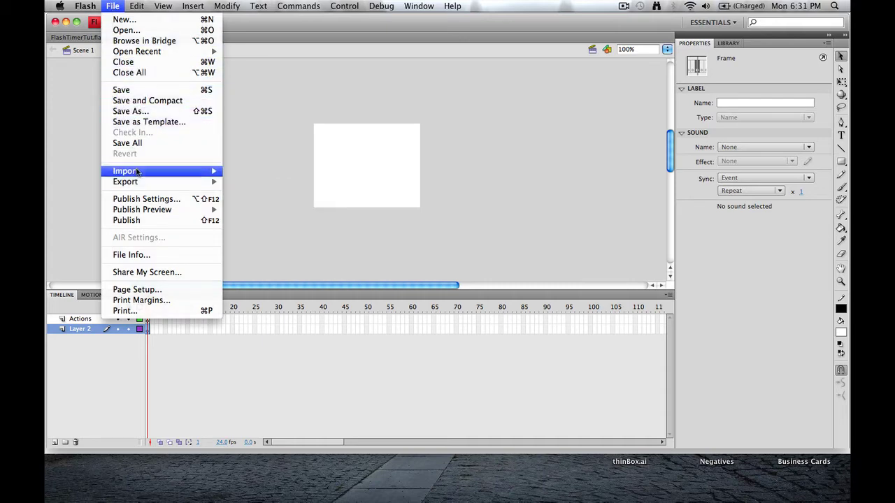
{"action": "mouse_move", "coordinate": [137, 172]}
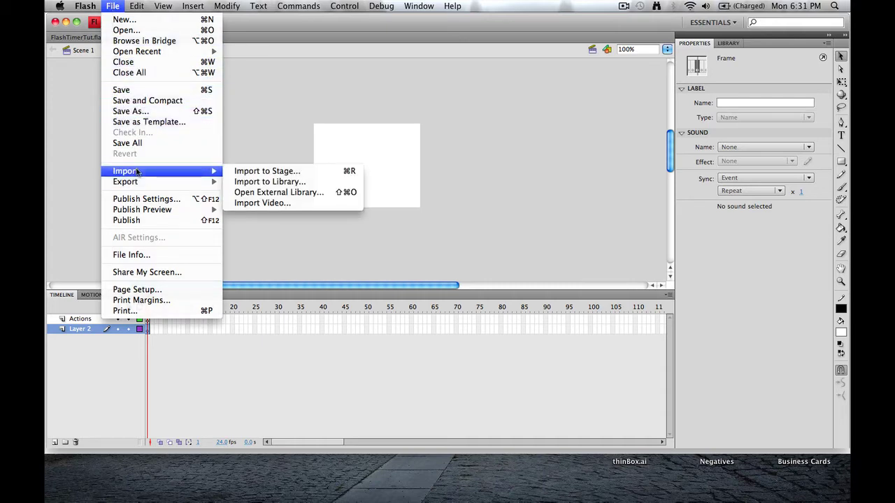
{"action": "left_click", "coordinate": [235, 171]}
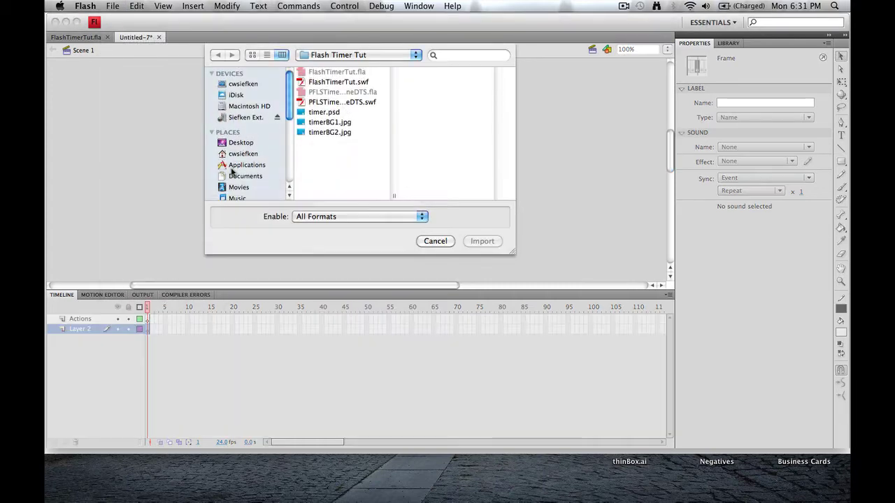
{"action": "left_click", "coordinate": [321, 124]}
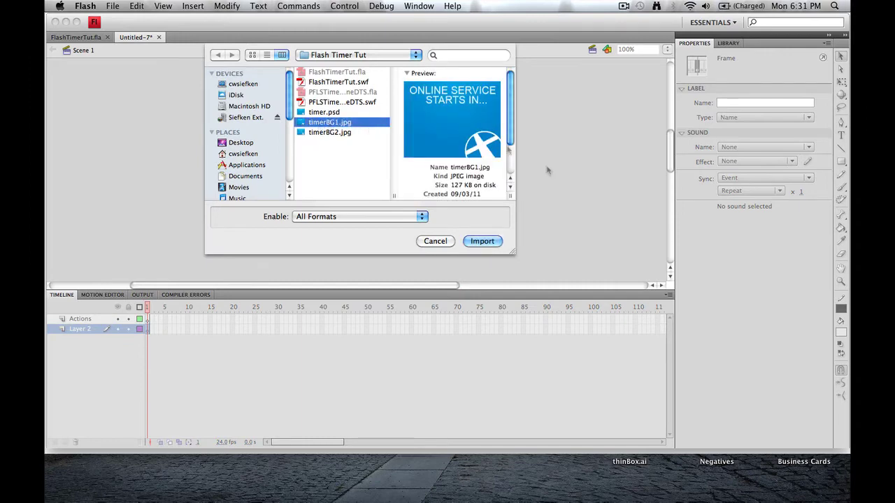
{"action": "left_click", "coordinate": [492, 244]}
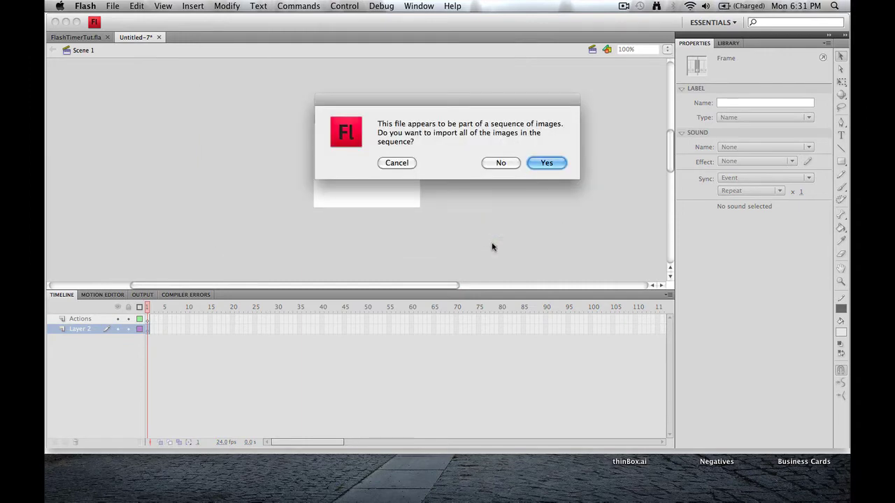
{"action": "left_click", "coordinate": [505, 164]}
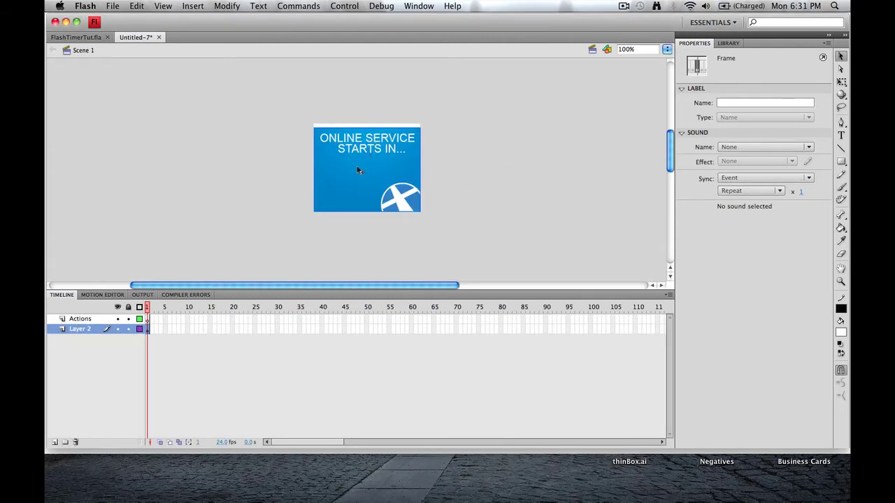
Step: Nudge the background image with the arrow keys so it lines up with the stage edges
{"action": "key", "text": "Up"}
{"action": "key", "text": "Up"}
{"action": "key", "text": "Up"}
{"action": "key", "text": "Up"}
{"action": "key", "text": "Up"}
{"action": "key", "text": "Up"}
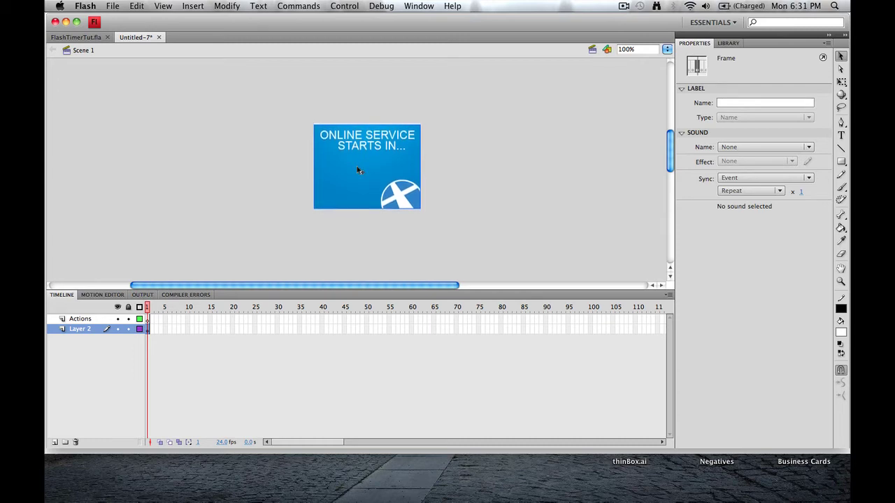
{"action": "key", "text": "Up"}
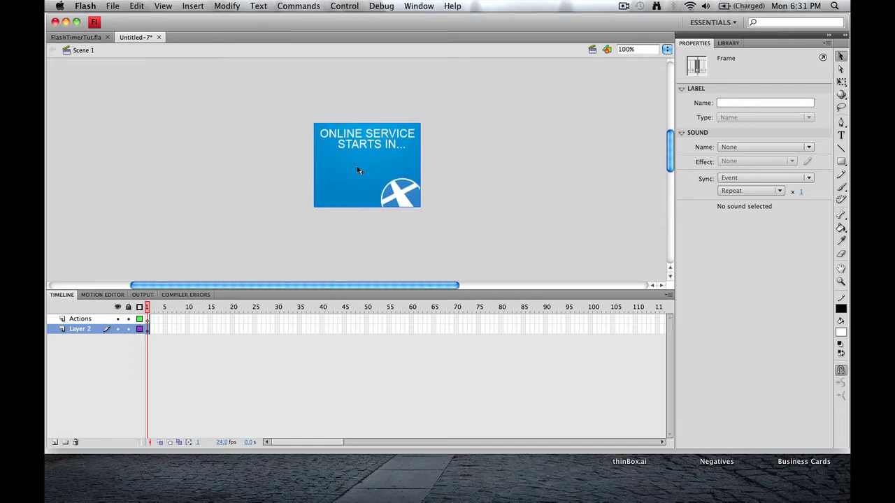
{"action": "key", "text": "Down"}
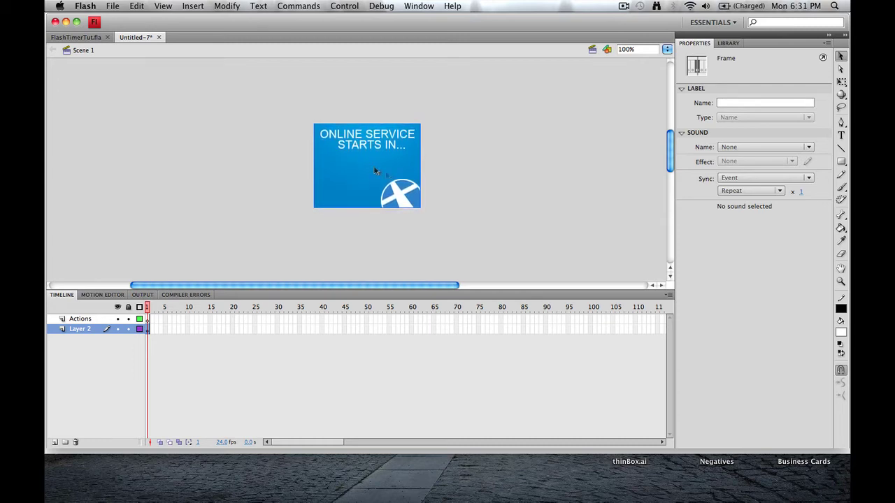
{"action": "left_click", "coordinate": [390, 175]}
{"action": "left_click", "coordinate": [545, 172]}
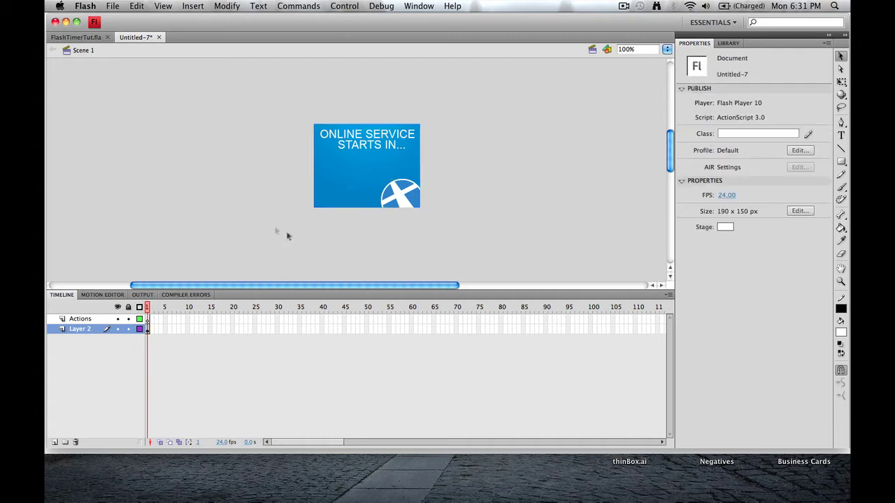
{"action": "left_click", "coordinate": [356, 177]}
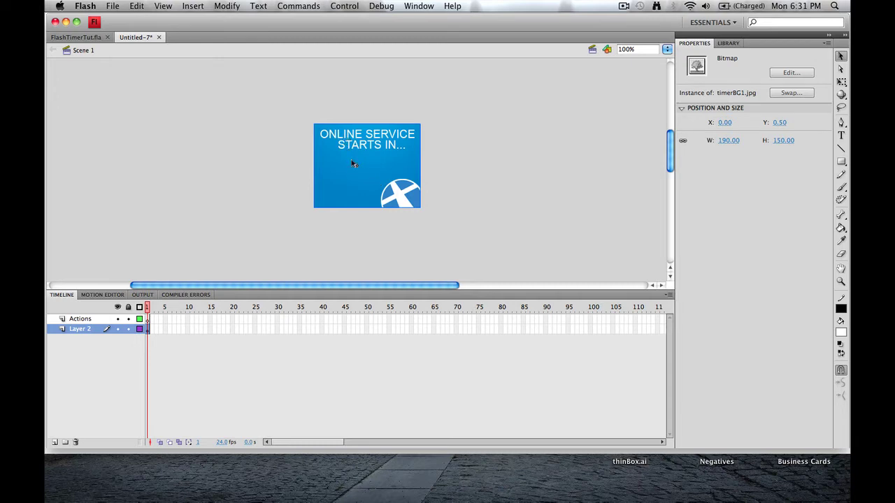
Step: Convert the background image into movie clip symbol BG1 and name the instance logo_btn
{"action": "right_click", "coordinate": [351, 163]}
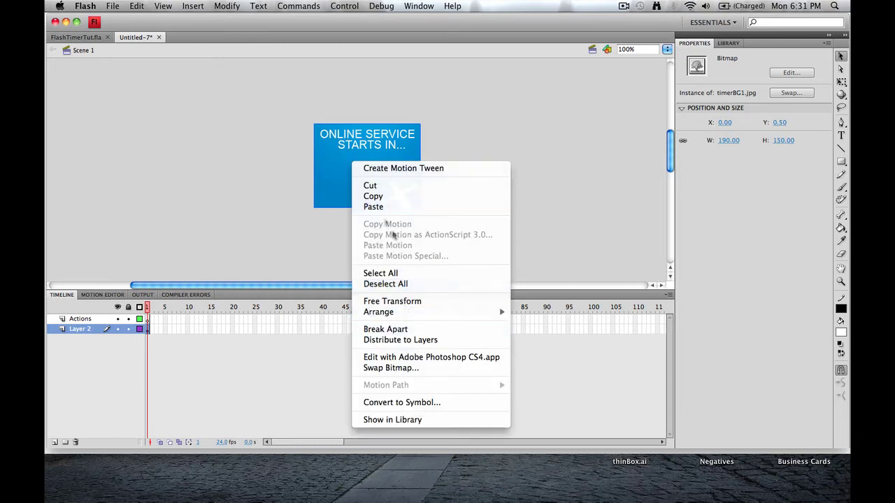
{"action": "left_click", "coordinate": [388, 402]}
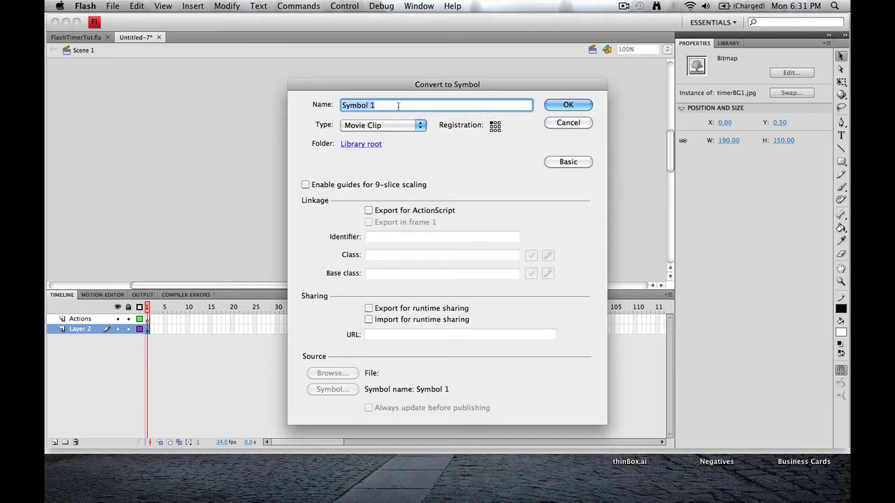
{"action": "type", "text": "BG1"}
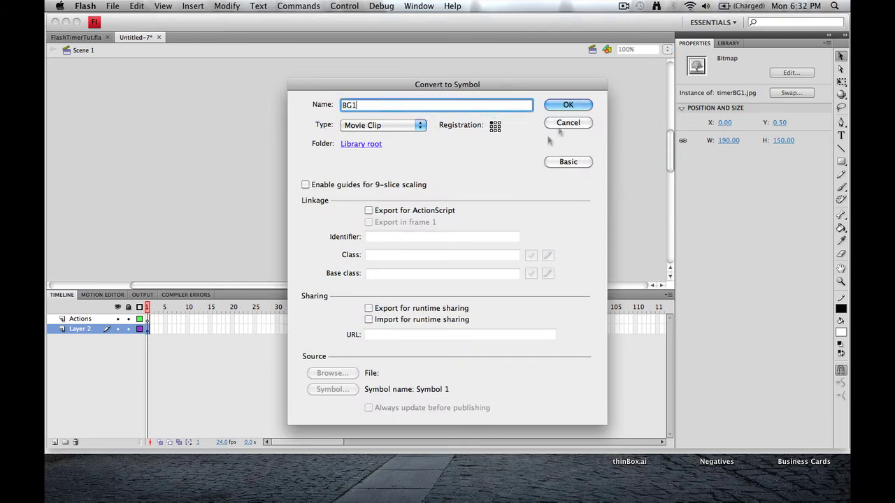
{"action": "left_click", "coordinate": [567, 105]}
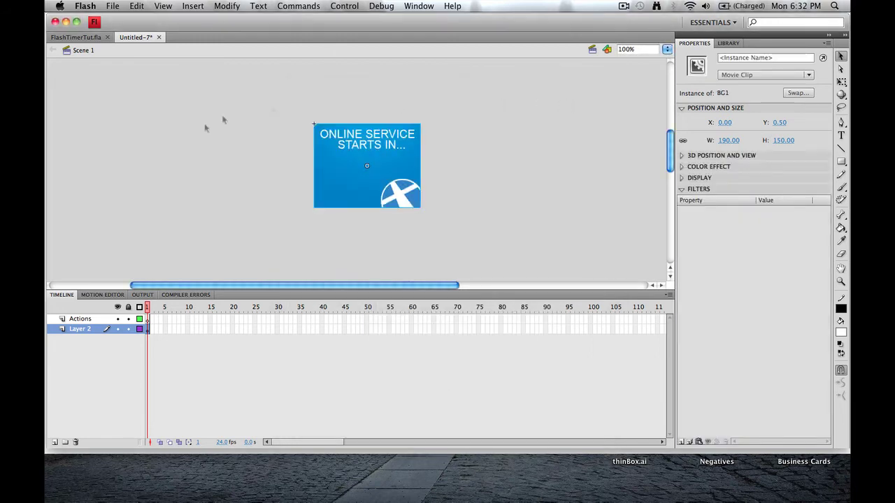
{"action": "left_click", "coordinate": [737, 57]}
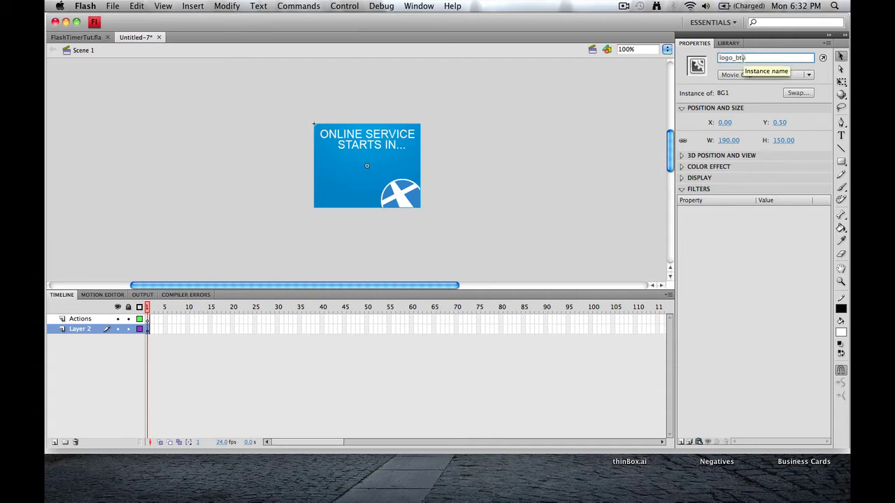
{"action": "left_click", "coordinate": [574, 147]}
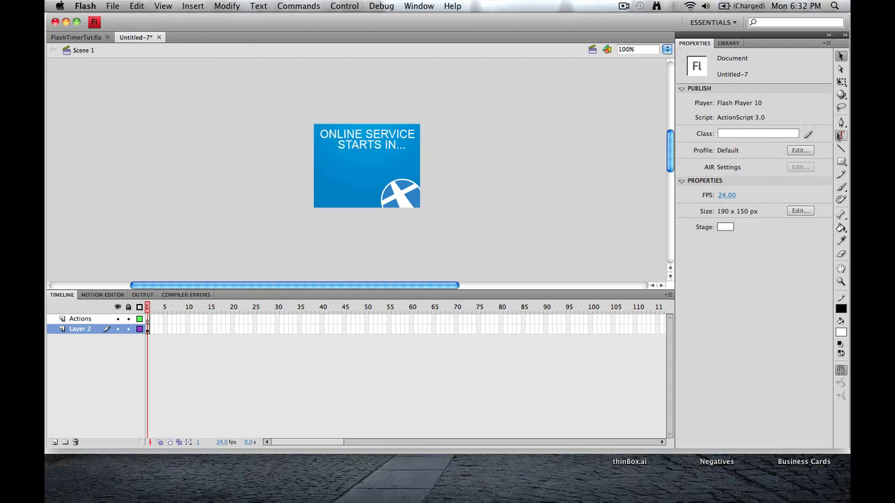
Step: Draw a Dynamic Text field for the timer across the banner below the heading
{"action": "left_click", "coordinate": [841, 135]}
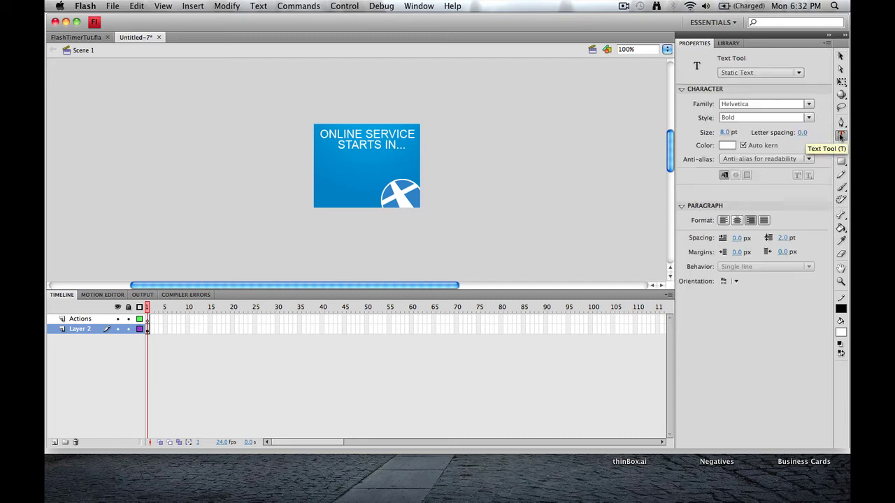
{"action": "left_click", "coordinate": [737, 73]}
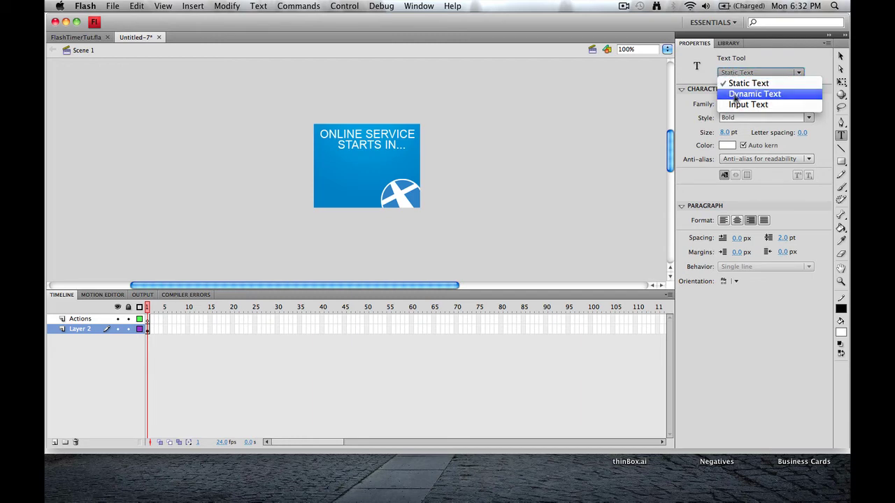
{"action": "left_click", "coordinate": [736, 95]}
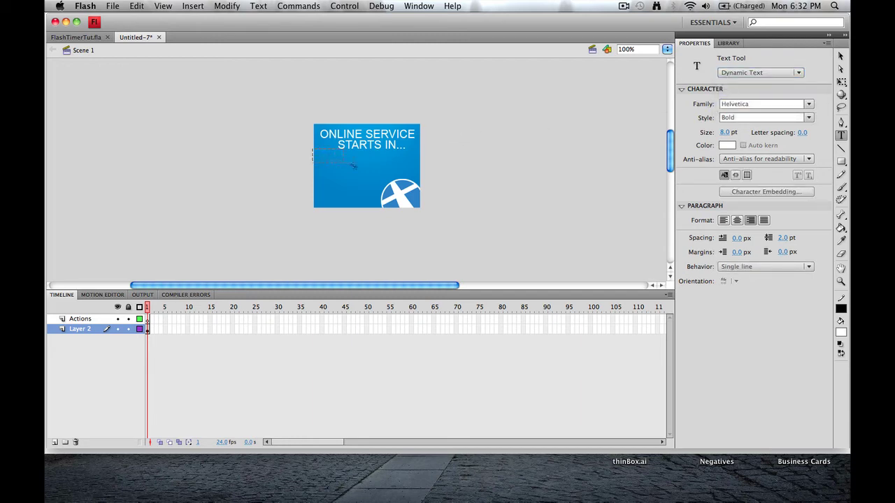
{"action": "left_click_drag", "start_coordinate": [395, 169], "coordinate": [420, 175]}
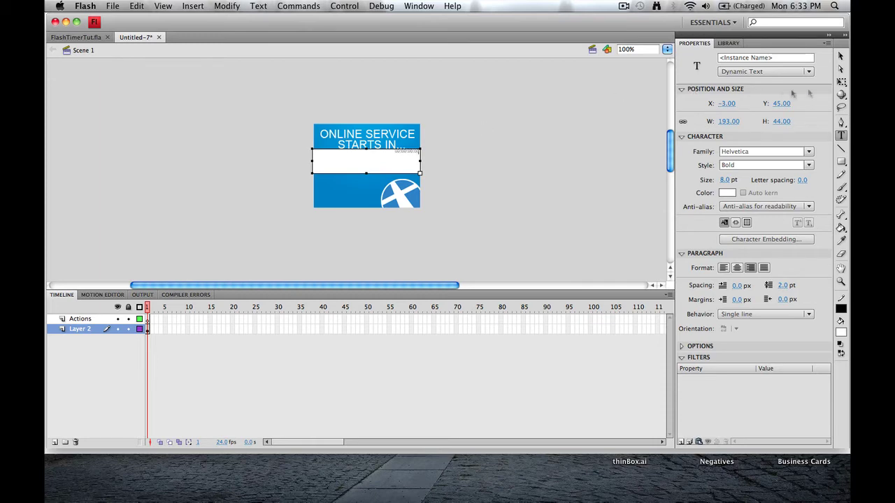
Step: Set the timer digits to 33 pt and narrow and nudge the field to 185 × 37
{"action": "left_click", "coordinate": [842, 56]}
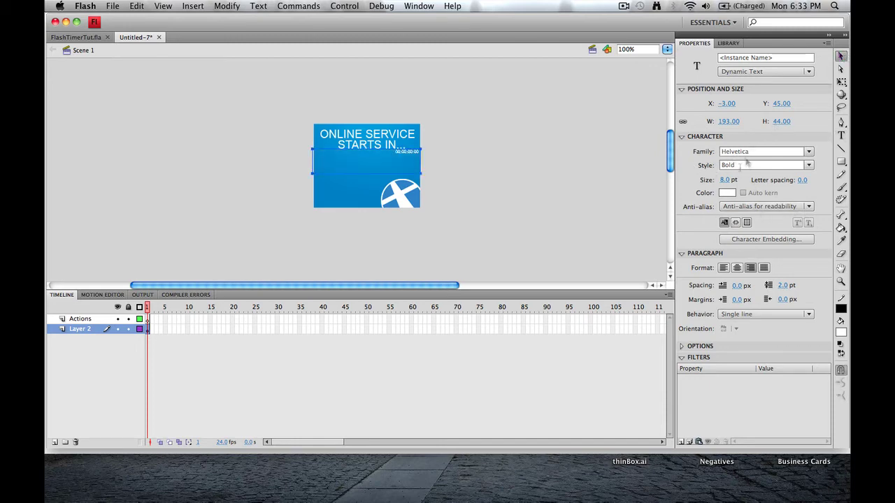
{"action": "left_click_drag", "start_coordinate": [728, 181], "coordinate": [740, 181]}
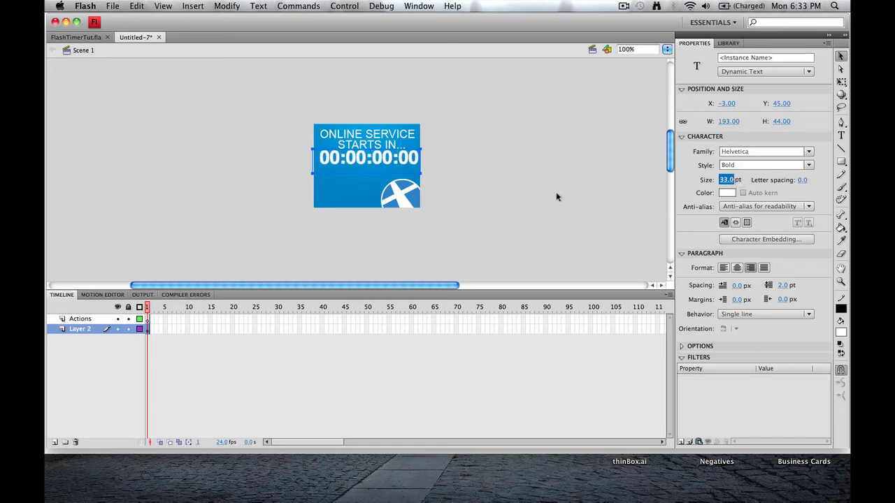
{"action": "left_click", "coordinate": [311, 173]}
{"action": "left_click_drag", "start_coordinate": [311, 174], "coordinate": [316, 169]}
{"action": "key", "text": "Left"}
{"action": "key", "text": "Left"}
{"action": "key", "text": "Left"}
{"action": "key", "text": "Left"}
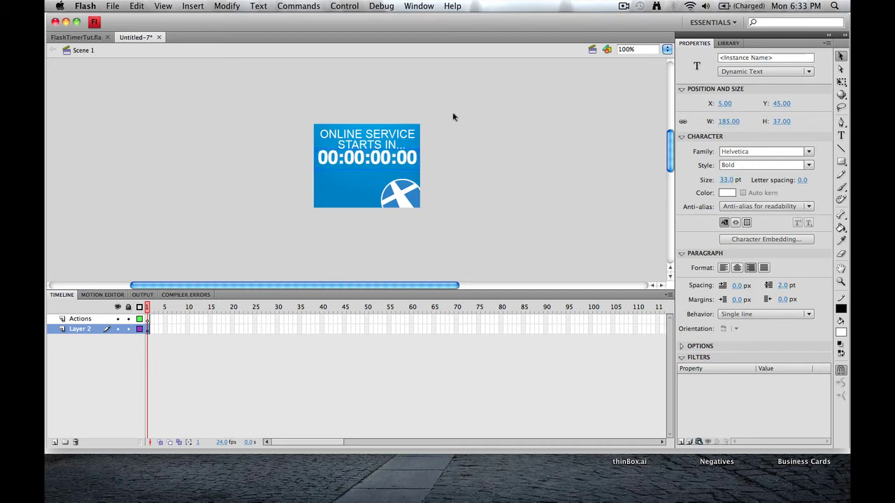
{"action": "key", "text": "Right"}
{"action": "key", "text": "Down"}
{"action": "left_click", "coordinate": [423, 158]}
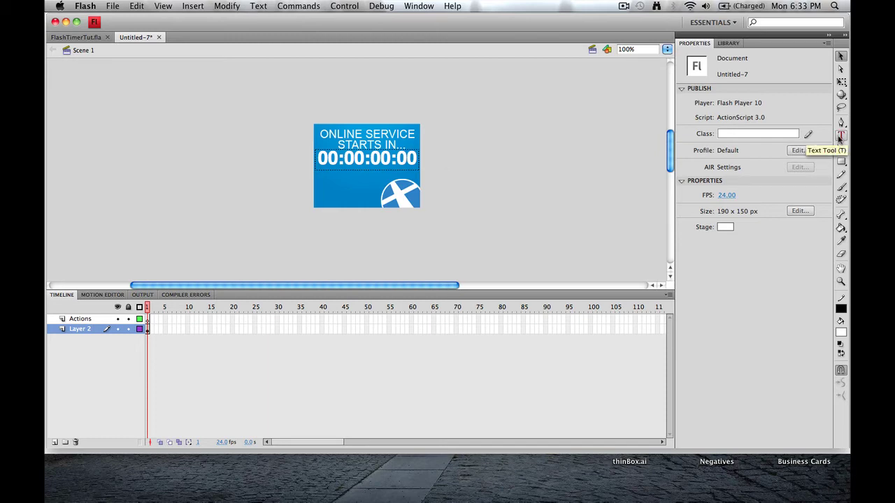
Step: Add a static 8 pt 'days' label under the first digit pair
{"action": "left_click", "coordinate": [841, 136]}
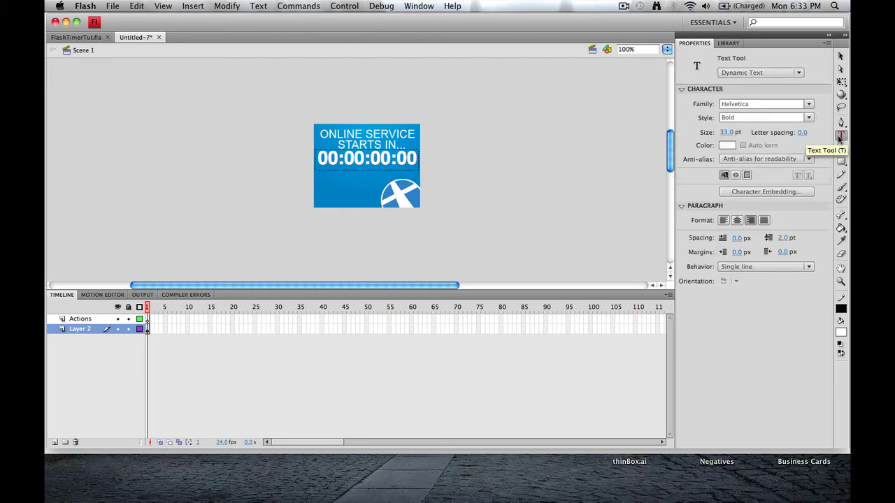
{"action": "left_click", "coordinate": [732, 73]}
{"action": "left_click", "coordinate": [735, 82]}
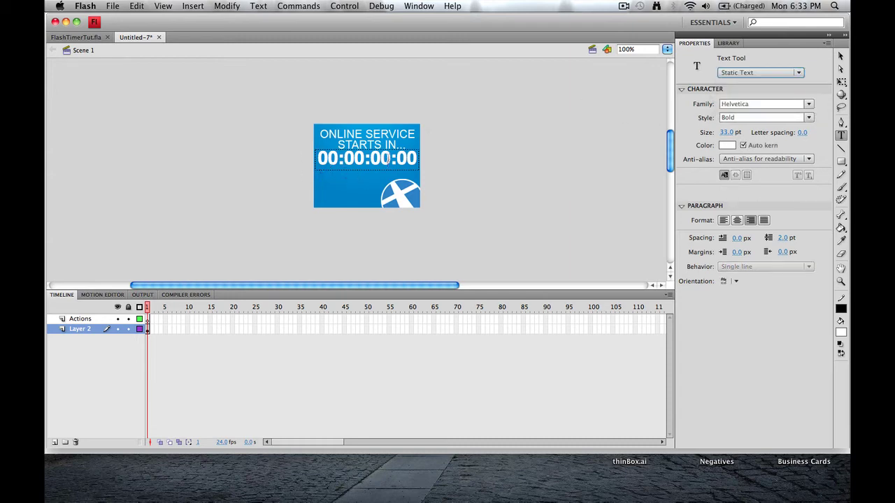
{"action": "left_click", "coordinate": [324, 176]}
{"action": "type", "text": "days"}
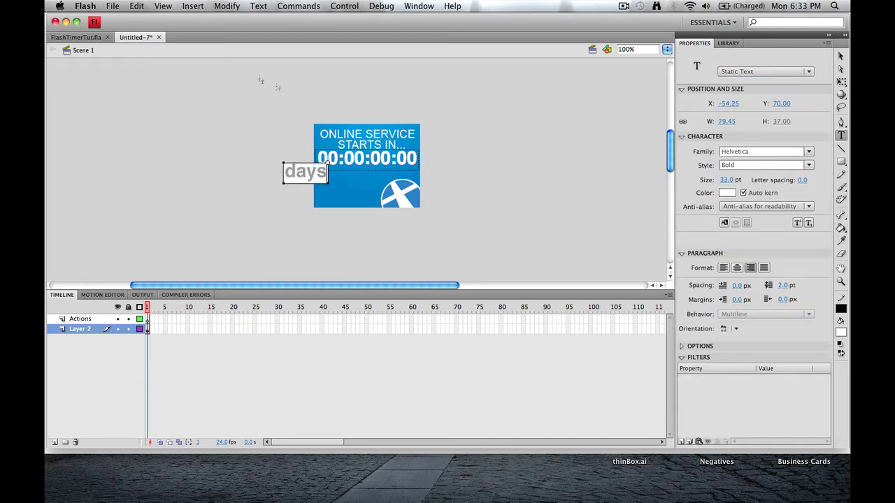
{"action": "left_click", "coordinate": [841, 56]}
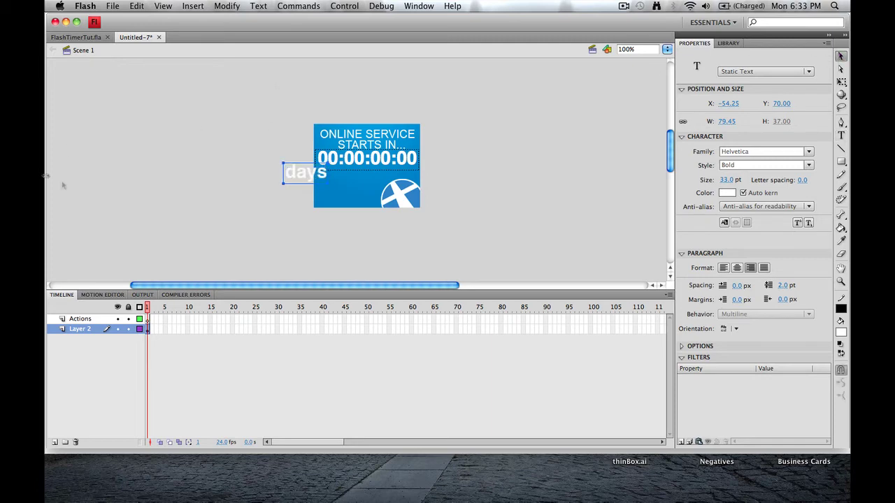
{"action": "left_click_drag", "start_coordinate": [311, 175], "coordinate": [340, 187]}
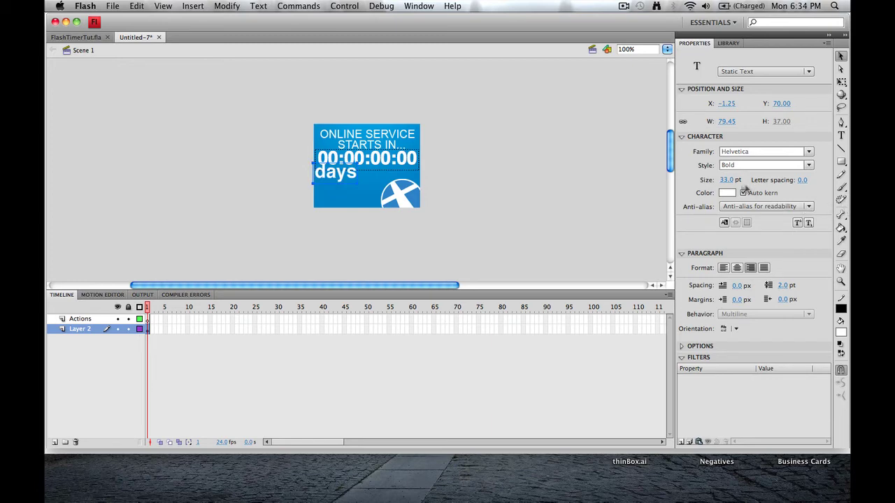
{"action": "left_click_drag", "start_coordinate": [730, 181], "coordinate": [714, 180]}
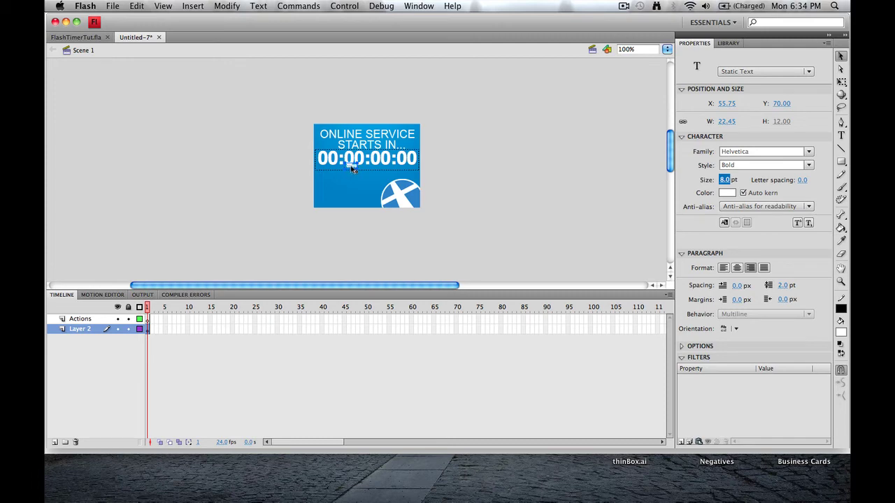
{"action": "left_click_drag", "start_coordinate": [352, 171], "coordinate": [328, 166]}
{"action": "key", "text": "Down"}
{"action": "key", "text": "Down"}
{"action": "key", "text": "Down"}
{"action": "key", "text": "Down"}
{"action": "left_click", "coordinate": [472, 202]}
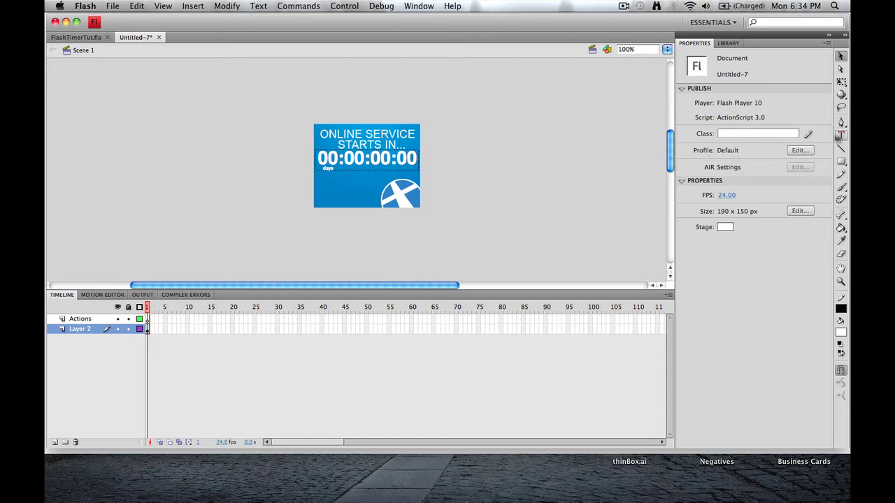
Step: Paste a copy of the label, change it to 'hrs' and place it under the second pair
{"action": "left_click", "coordinate": [332, 170]}
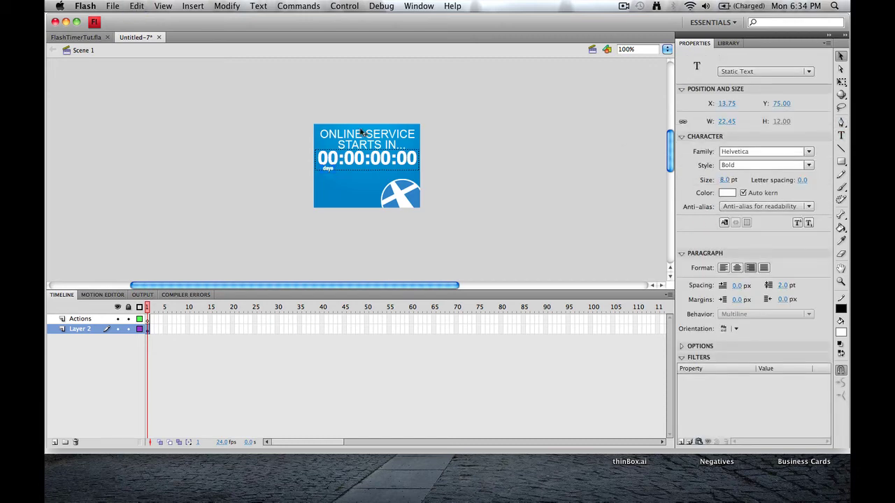
{"action": "key", "text": "super+v"}
{"action": "left_click", "coordinate": [842, 136]}
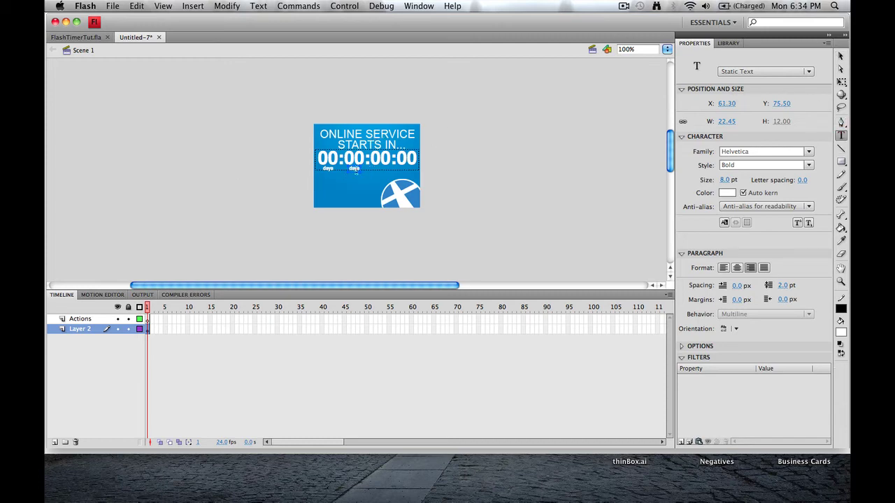
{"action": "left_click", "coordinate": [354, 169]}
{"action": "left_click", "coordinate": [357, 169]}
{"action": "left_click", "coordinate": [841, 56]}
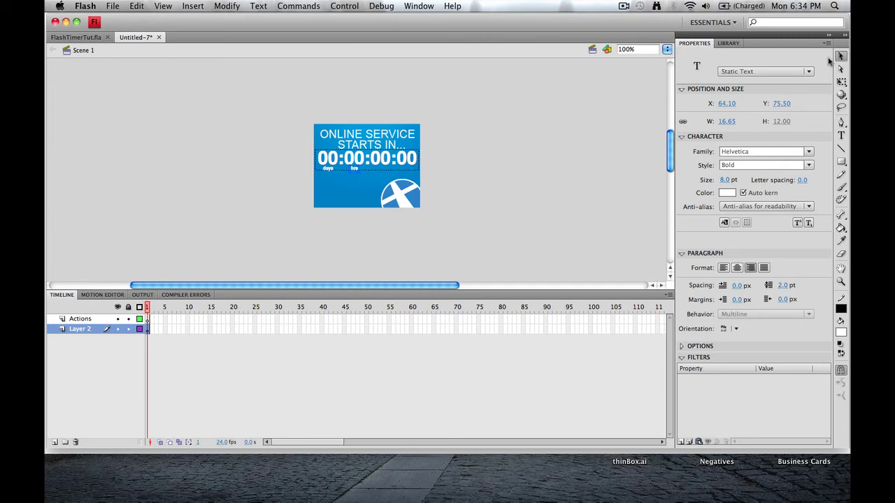
{"action": "left_click", "coordinate": [353, 185]}
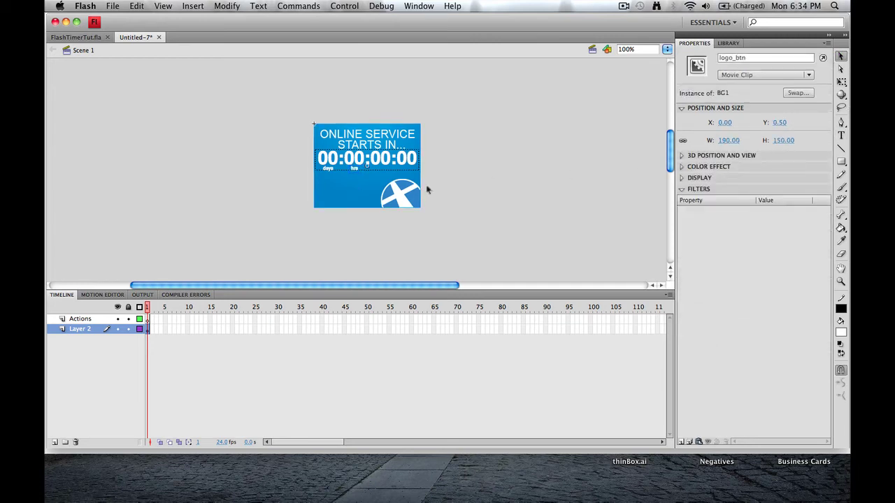
{"action": "left_click", "coordinate": [355, 172]}
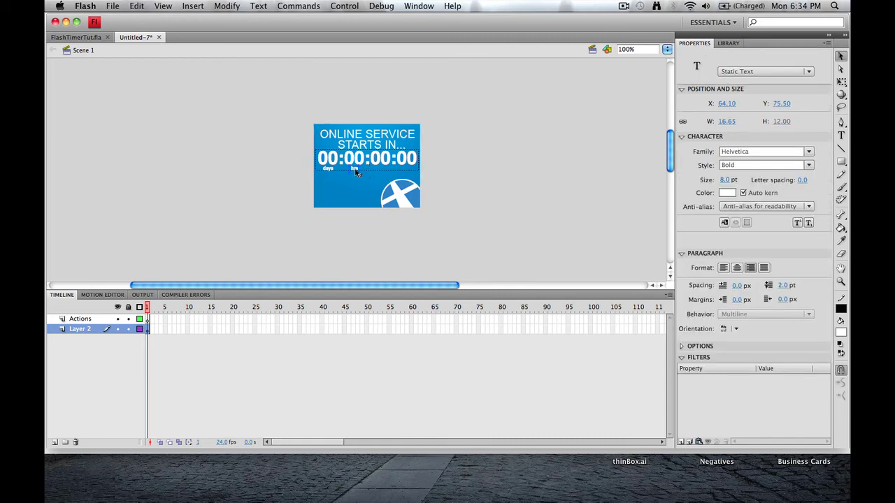
{"action": "left_click_drag", "start_coordinate": [355, 171], "coordinate": [361, 174]}
Step: Duplicate the label under the third digit pair and change it to 'min'
{"action": "left_click_drag", "start_coordinate": [371, 172], "coordinate": [398, 173]}
{"action": "left_click", "coordinate": [841, 135]}
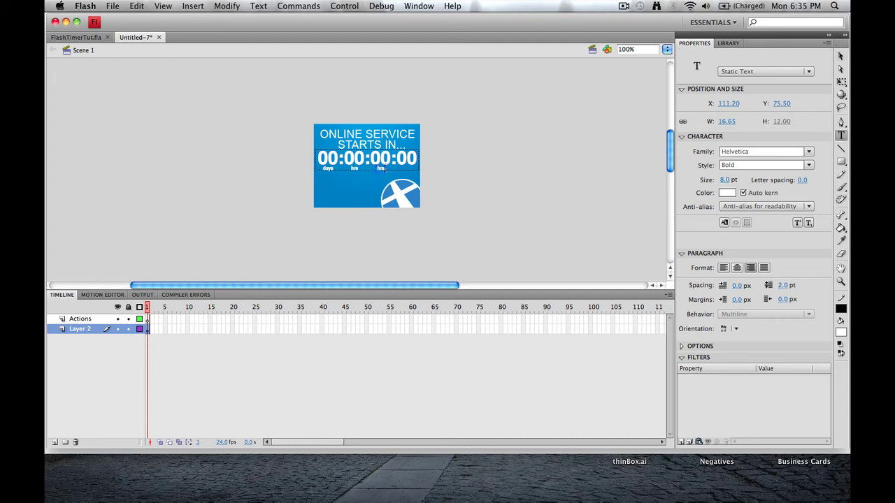
{"action": "left_click", "coordinate": [380, 169]}
{"action": "left_click", "coordinate": [841, 56]}
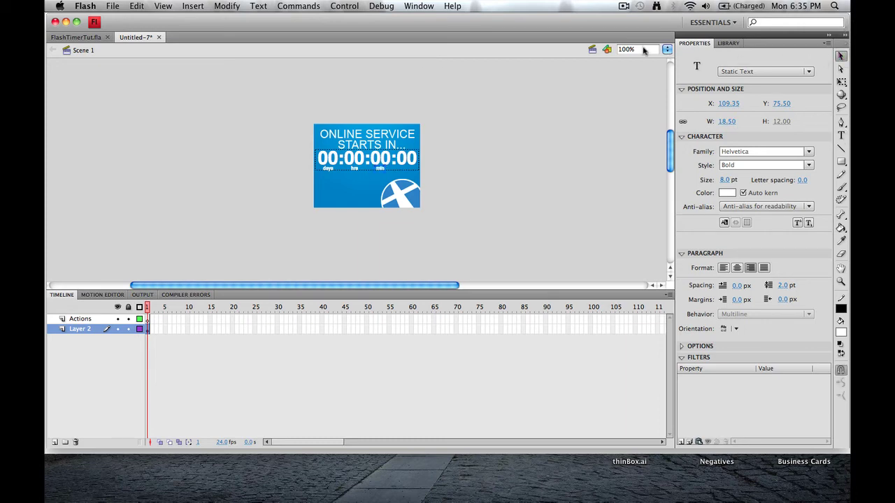
{"action": "left_click", "coordinate": [503, 142]}
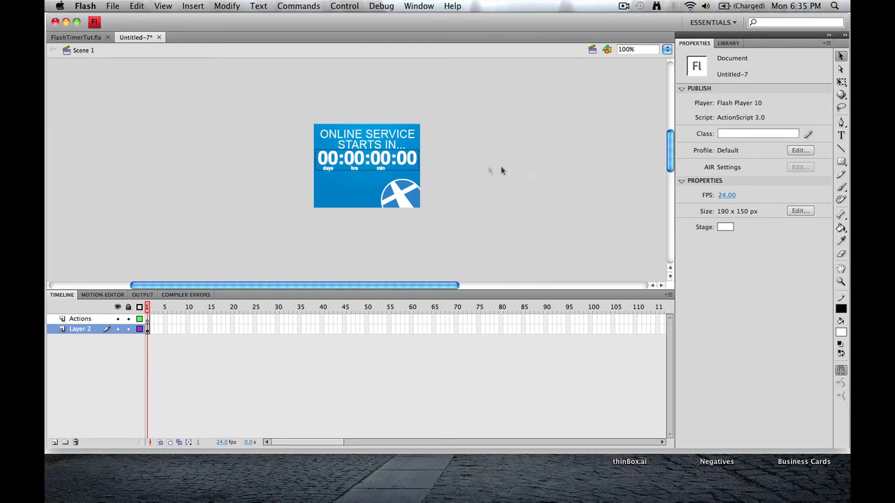
Step: Paste another copy under the last digit pair and change it to 'sec'
{"action": "left_click", "coordinate": [383, 172]}
{"action": "key", "text": "super+v"}
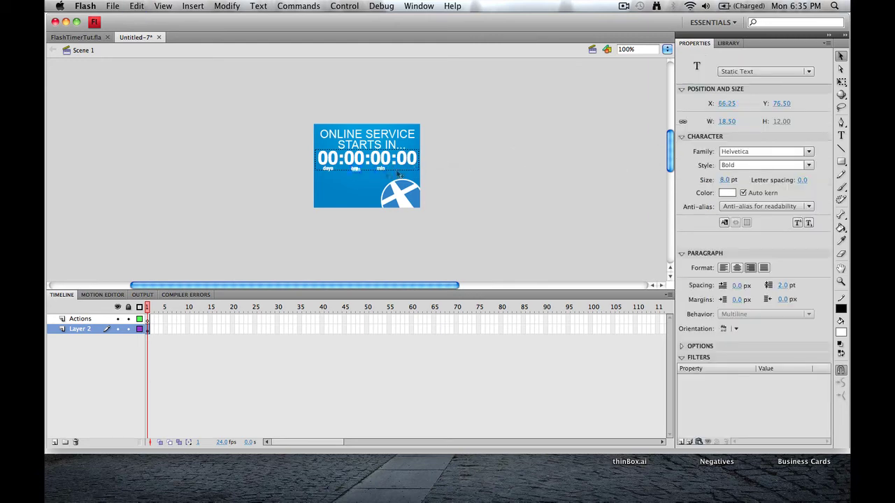
{"action": "left_click_drag", "start_coordinate": [358, 175], "coordinate": [410, 174]}
{"action": "left_click", "coordinate": [841, 135]}
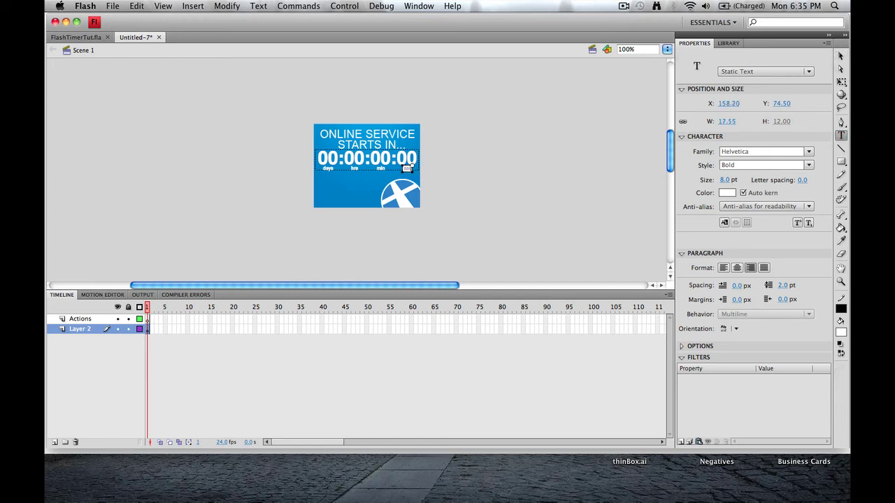
{"action": "left_click", "coordinate": [842, 56]}
{"action": "left_click", "coordinate": [530, 165]}
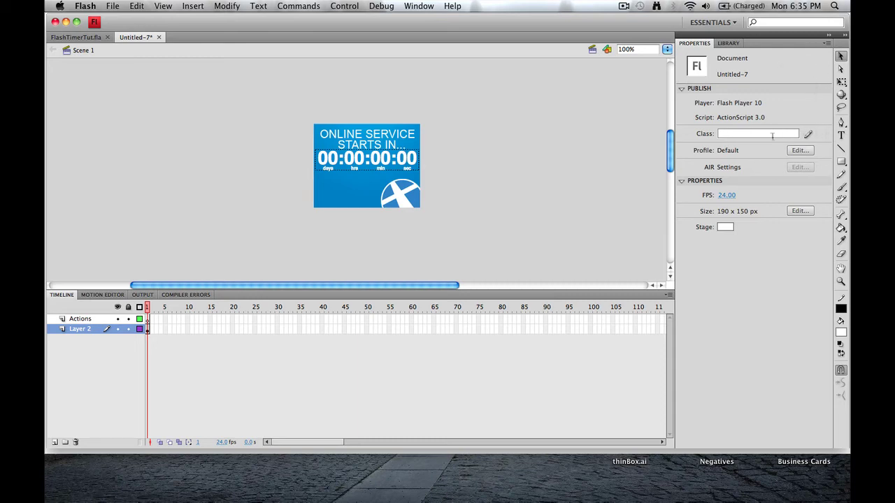
Step: Embed Uppercase, Lowercase, Numerals and Punctuation glyphs in the countdown text field
{"action": "left_click", "coordinate": [380, 161]}
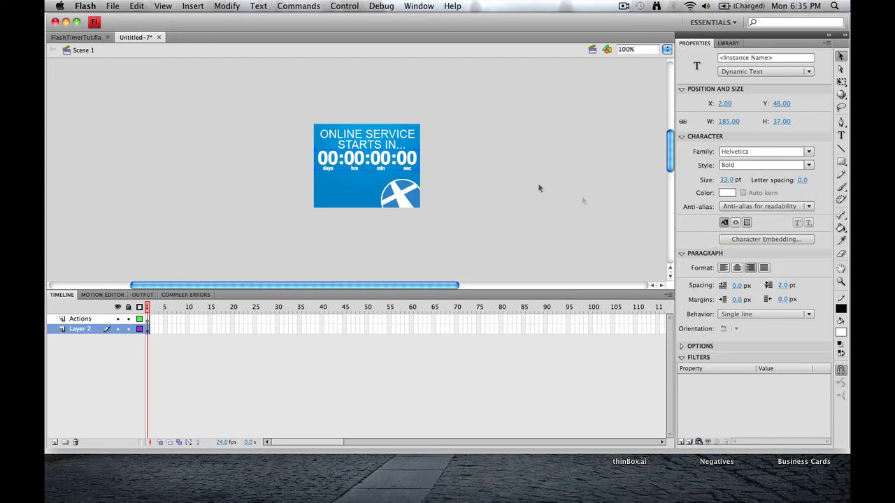
{"action": "left_click", "coordinate": [756, 240]}
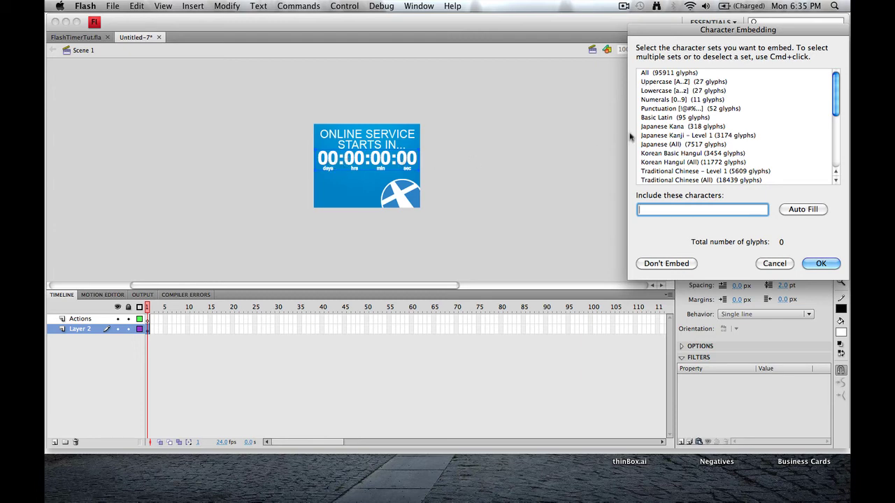
{"action": "left_click", "coordinate": [656, 83]}
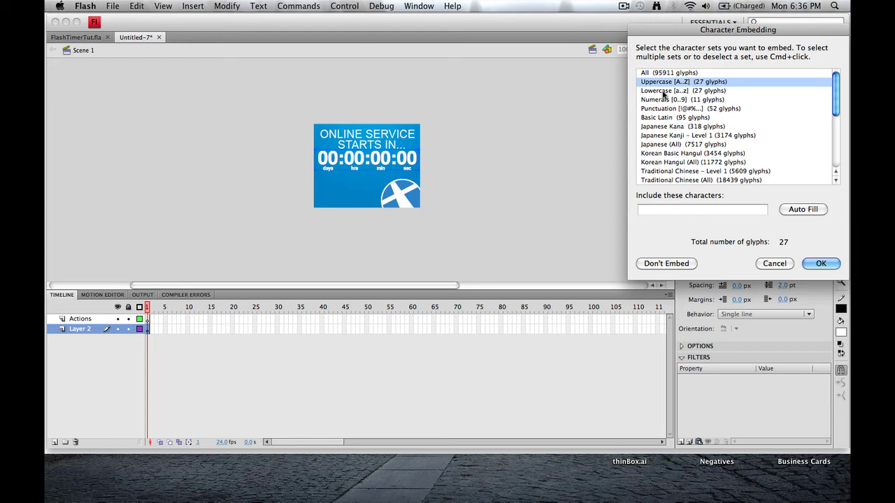
{"action": "left_click", "coordinate": [663, 91], "text": "super"}
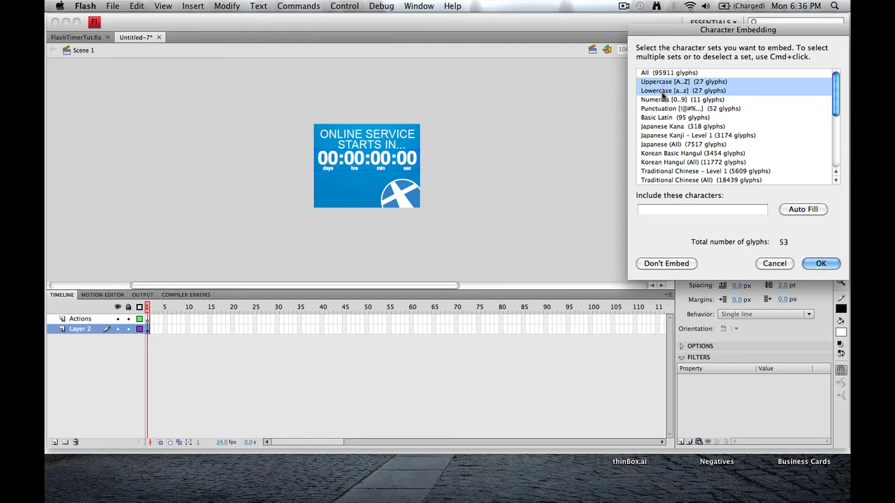
{"action": "left_click", "coordinate": [665, 100], "text": "super"}
{"action": "left_click", "coordinate": [665, 109], "text": "super"}
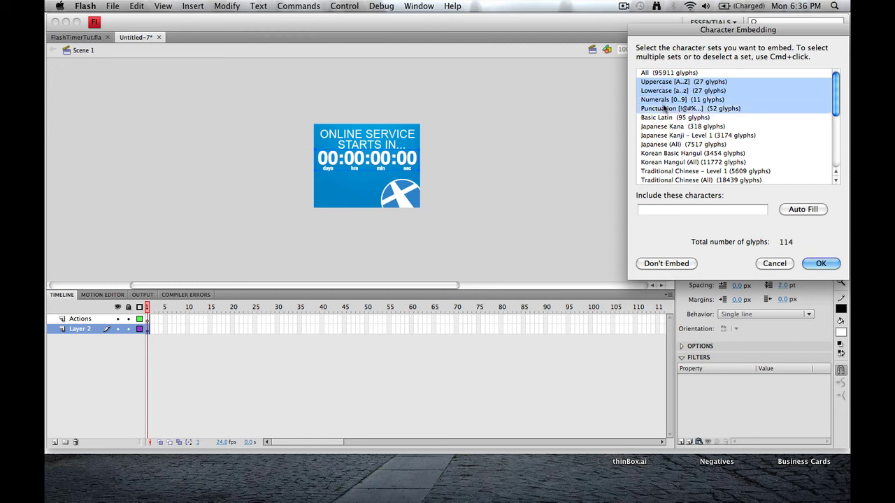
{"action": "left_click", "coordinate": [817, 264]}
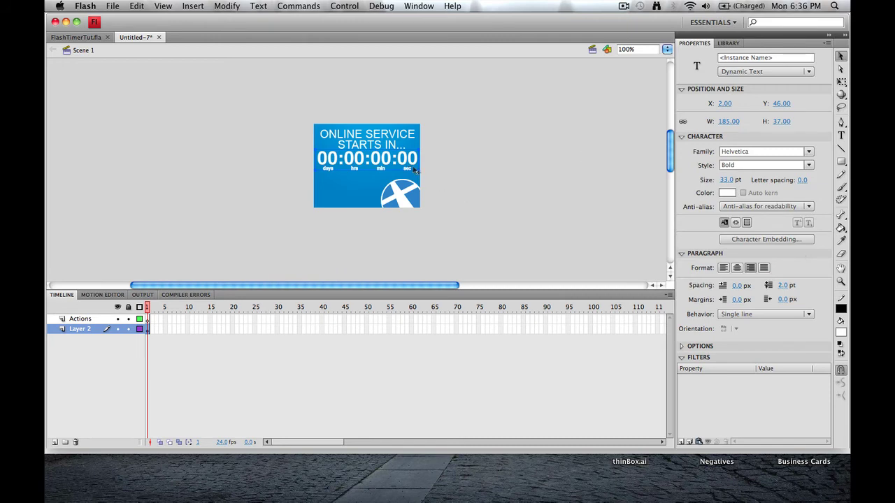
Step: Delete the 00:00:00:00 placeholder digits from the countdown text field
{"action": "left_click", "coordinate": [841, 135]}
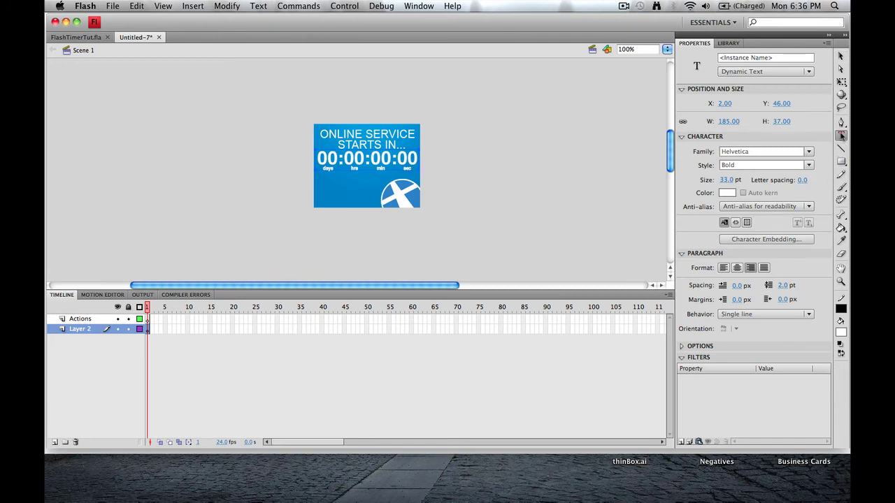
{"action": "left_click", "coordinate": [408, 159]}
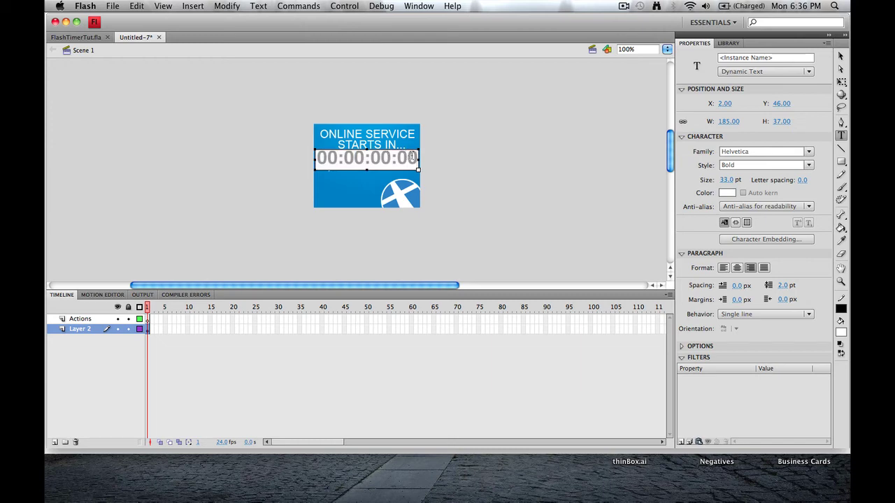
{"action": "left_click_drag", "start_coordinate": [412, 158], "coordinate": [230, 142]}
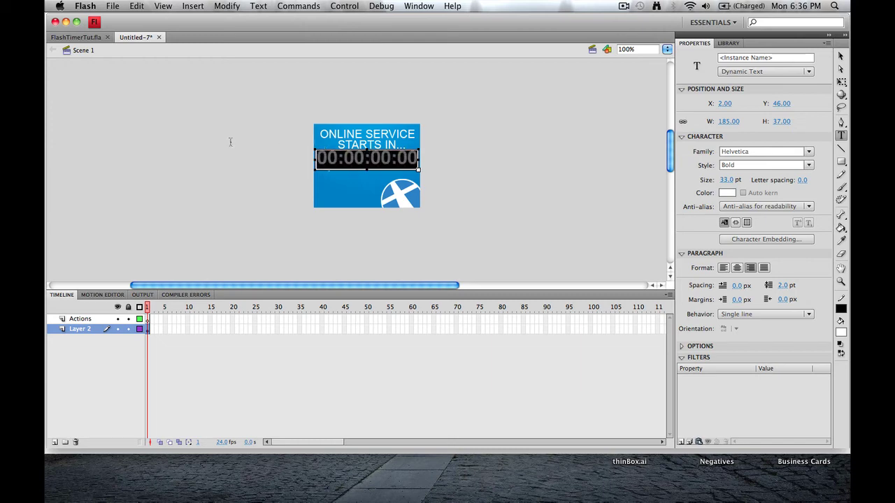
{"action": "key", "text": "BackSpace"}
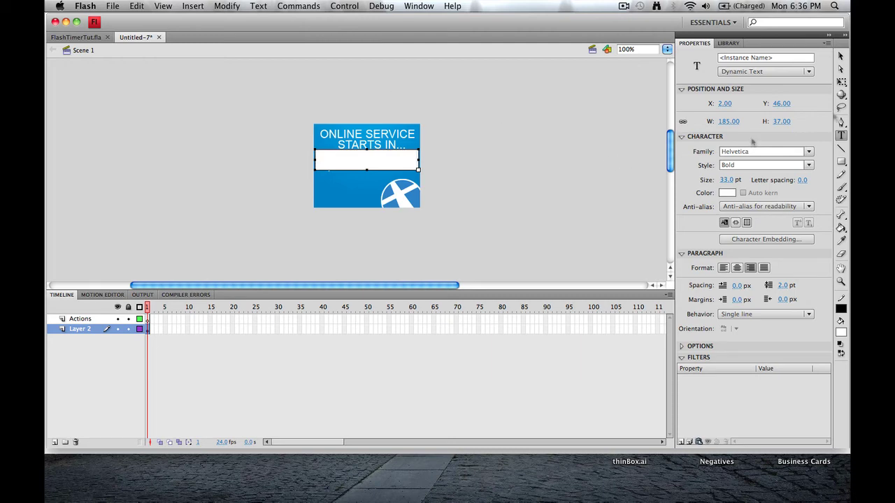
Step: Give the emptied countdown text field the instance name time_txt
{"action": "left_click", "coordinate": [842, 56]}
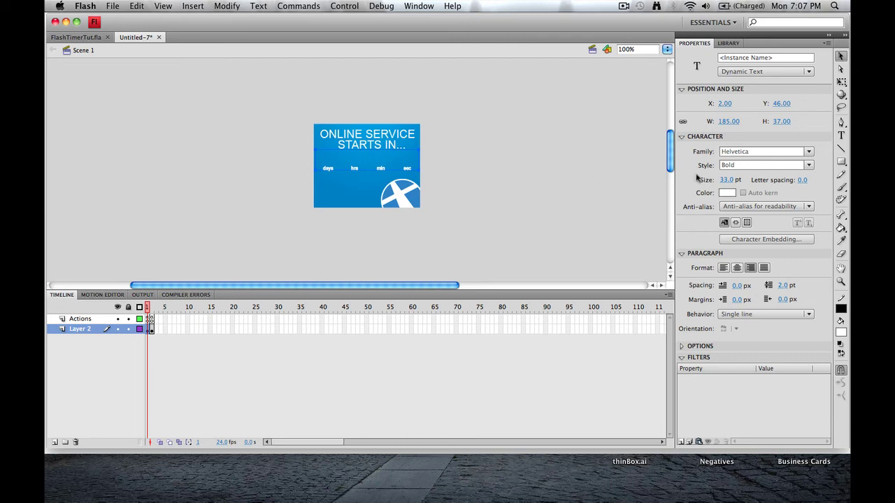
{"action": "left_click", "coordinate": [752, 155]}
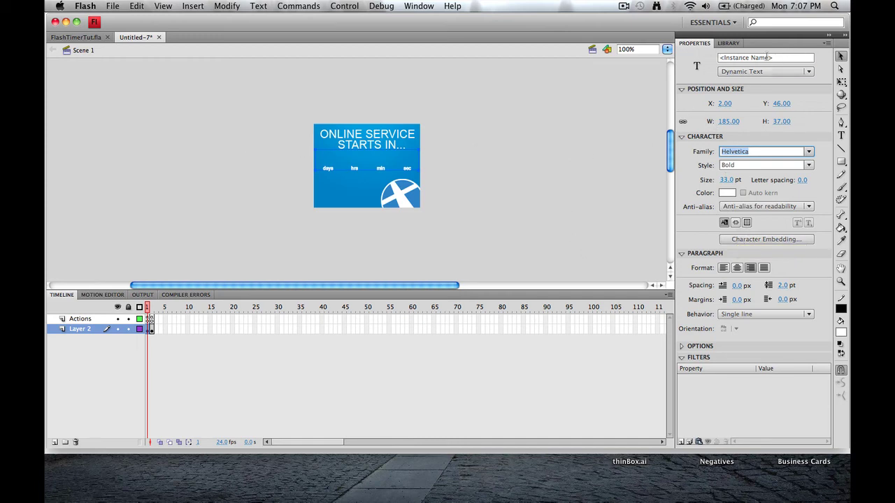
{"action": "left_click", "coordinate": [732, 58]}
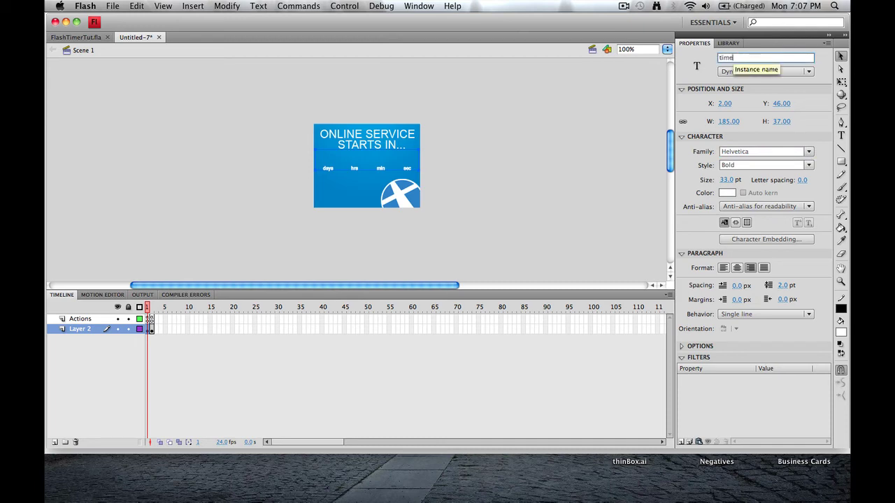
{"action": "type", "text": "time_txt"}
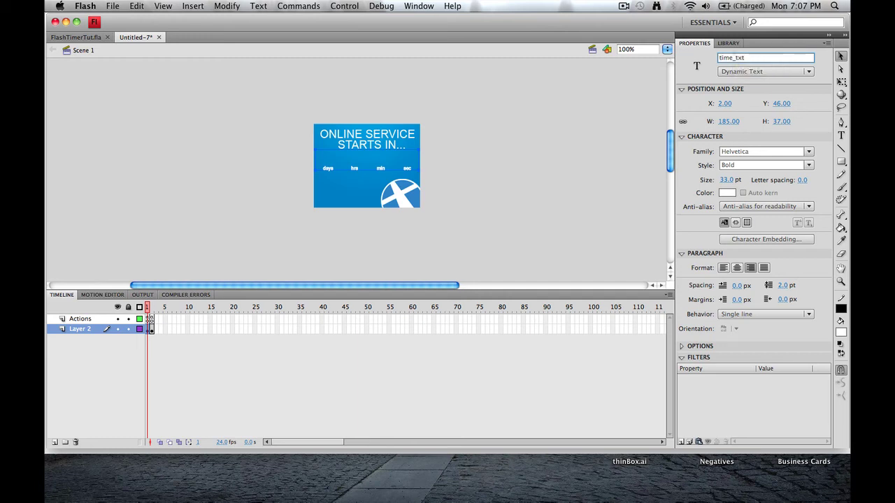
{"action": "double_click", "coordinate": [723, 59]}
{"action": "left_click", "coordinate": [575, 98]}
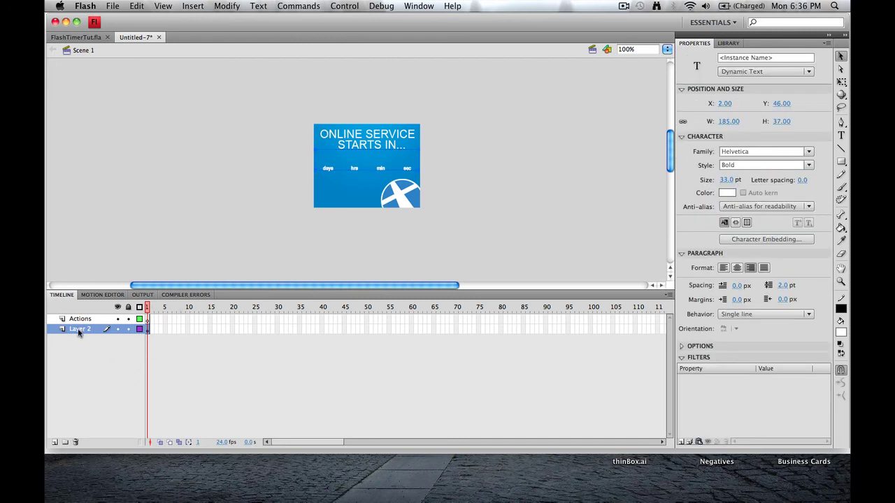
Step: Insert a blank keyframe at frame 2
{"action": "left_click", "coordinate": [198, 7]}
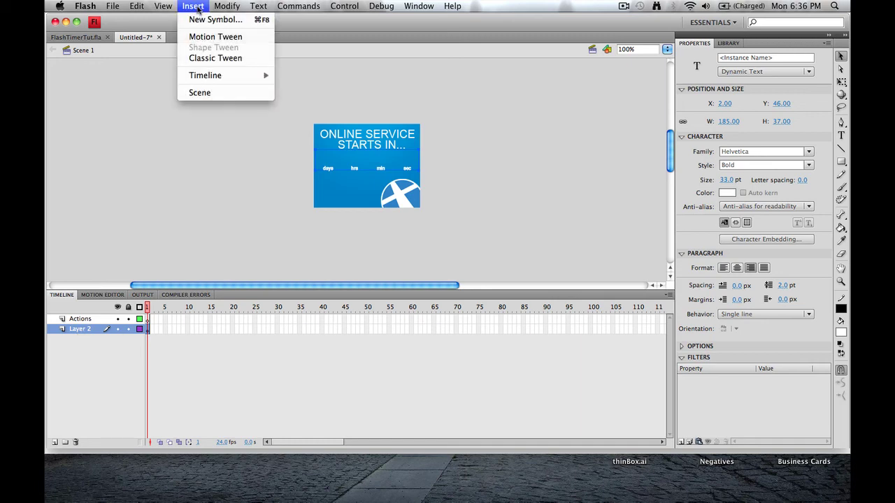
{"action": "mouse_move", "coordinate": [231, 75]}
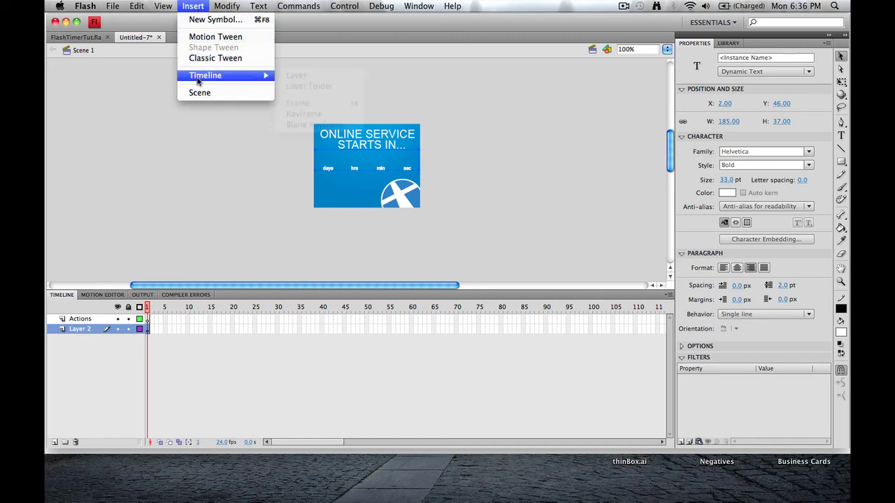
{"action": "left_click", "coordinate": [322, 128]}
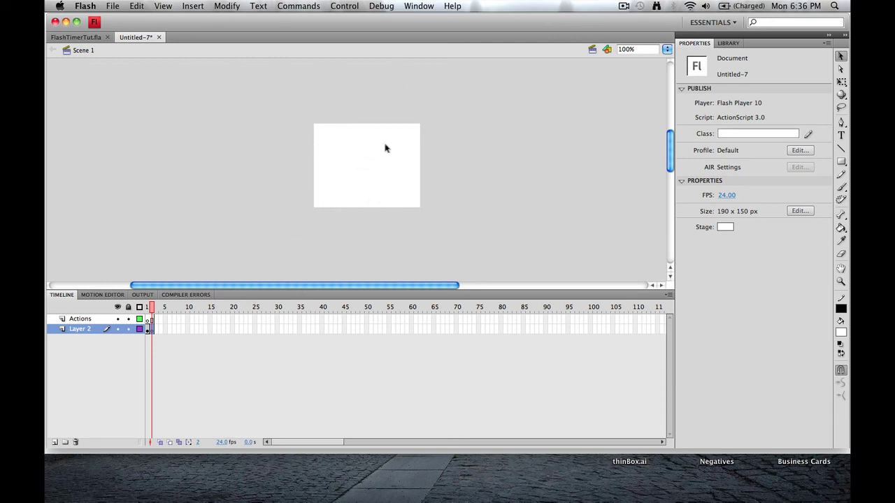
Step: Import timerBG2.jpg to the stage and nudge it up to fit
{"action": "left_click", "coordinate": [112, 6]}
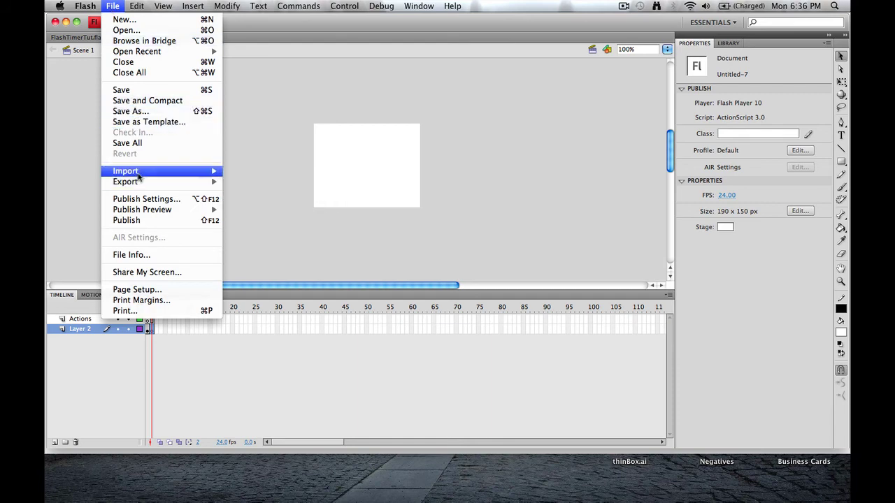
{"action": "mouse_move", "coordinate": [139, 177]}
{"action": "left_click", "coordinate": [232, 172]}
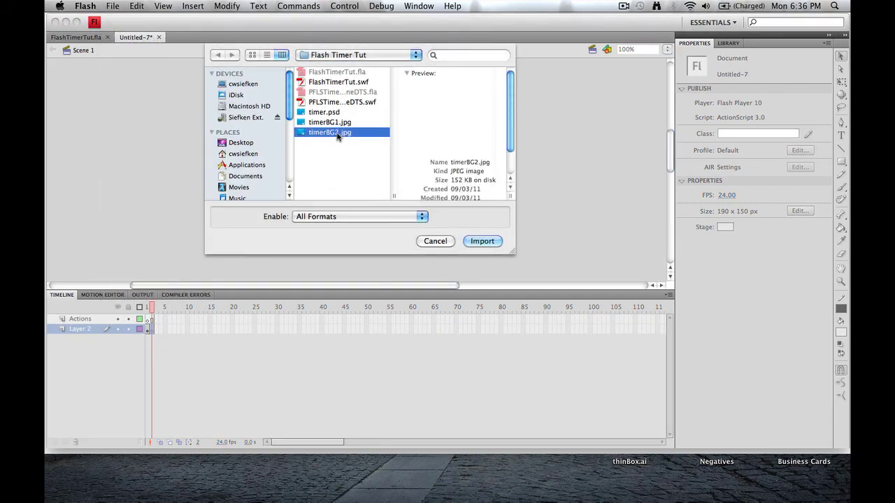
{"action": "left_click", "coordinate": [482, 242]}
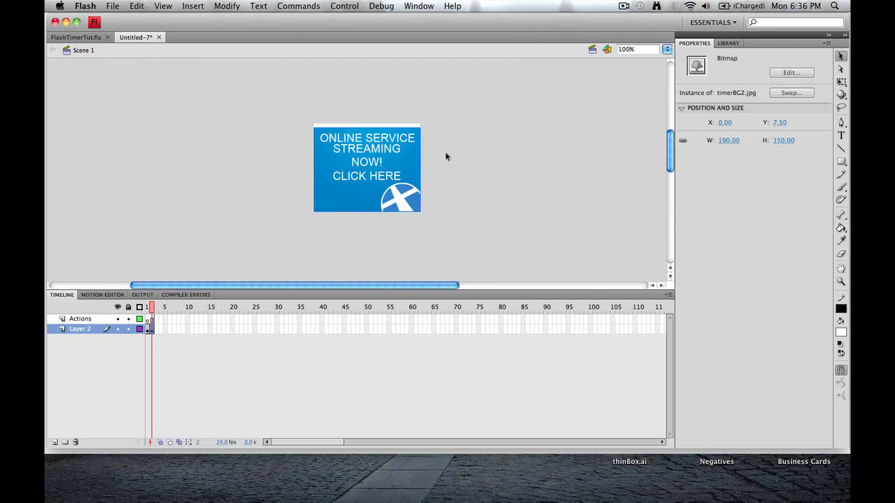
{"action": "key", "text": "Up"}
{"action": "key", "text": "Up"}
{"action": "key", "text": "Up"}
{"action": "key", "text": "Up"}
{"action": "key", "text": "Up"}
{"action": "key", "text": "Up"}
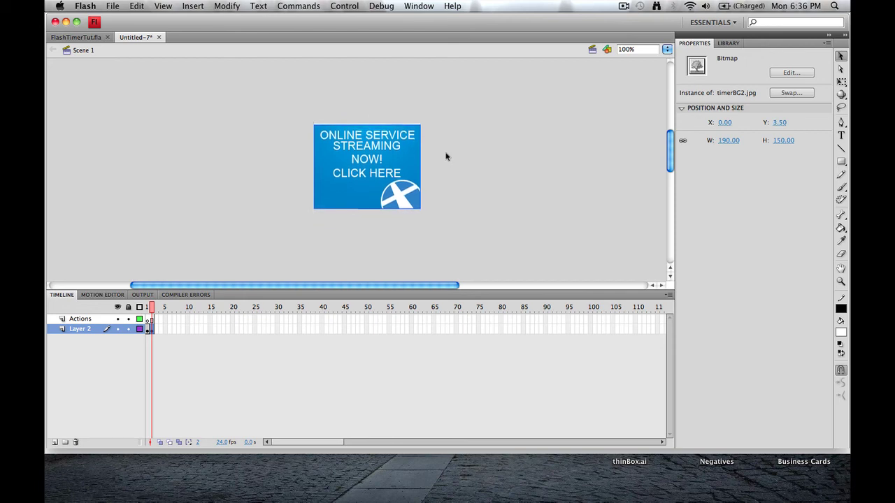
Step: Switch between frames 1 and 2 to compare the countdown and streaming image
{"action": "left_click", "coordinate": [446, 156]}
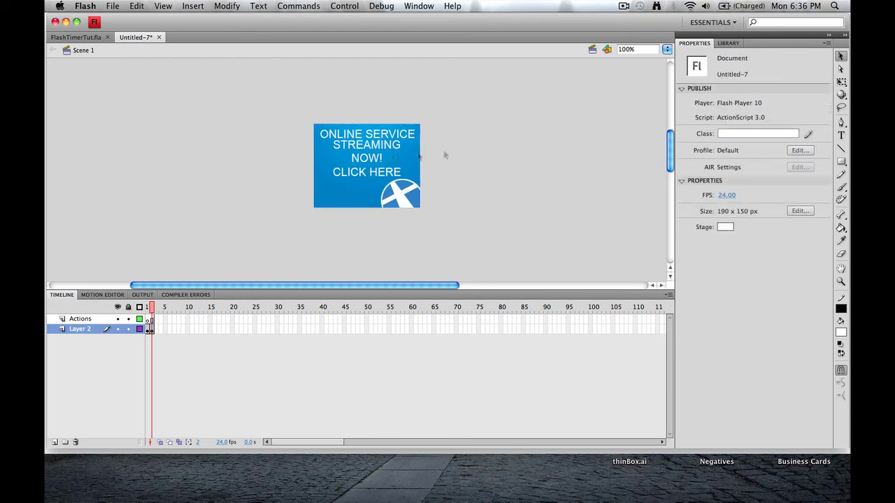
{"action": "left_click", "coordinate": [365, 159]}
{"action": "left_click", "coordinate": [146, 308]}
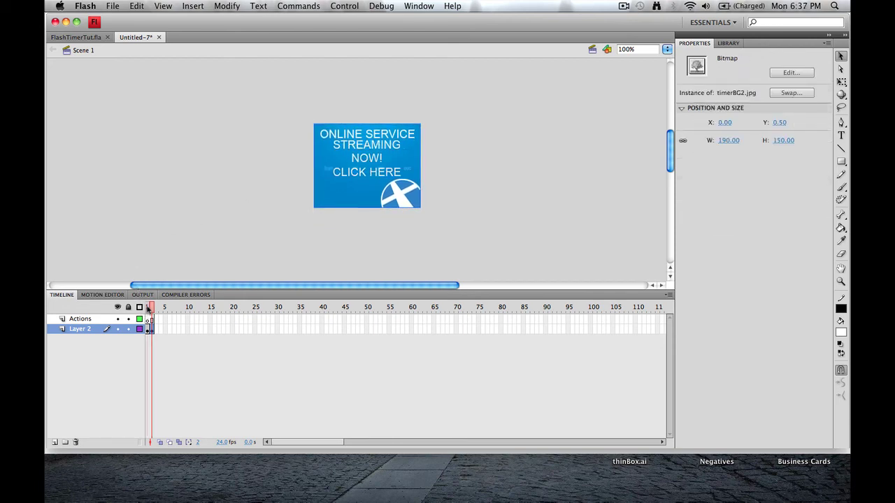
{"action": "left_click", "coordinate": [152, 308]}
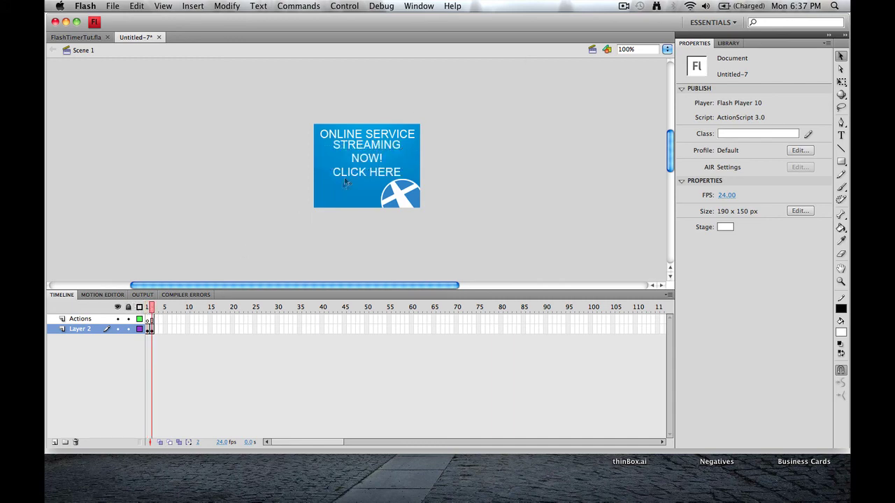
Step: Convert the streaming image into movie clip BG2 and name its instance logo_btn
{"action": "left_click", "coordinate": [362, 167]}
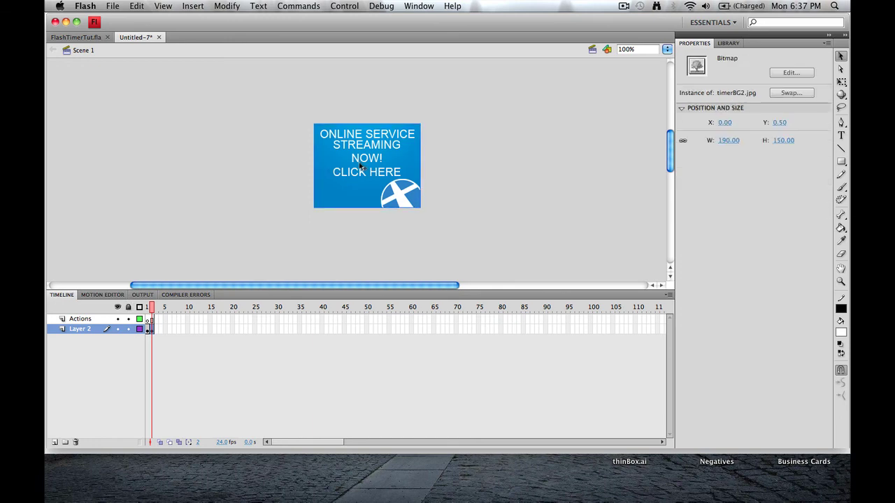
{"action": "right_click", "coordinate": [360, 167]}
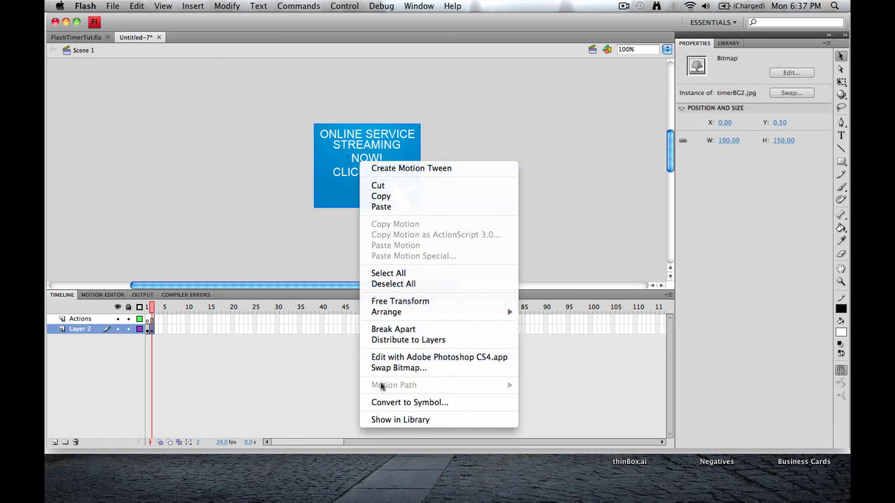
{"action": "left_click", "coordinate": [404, 407]}
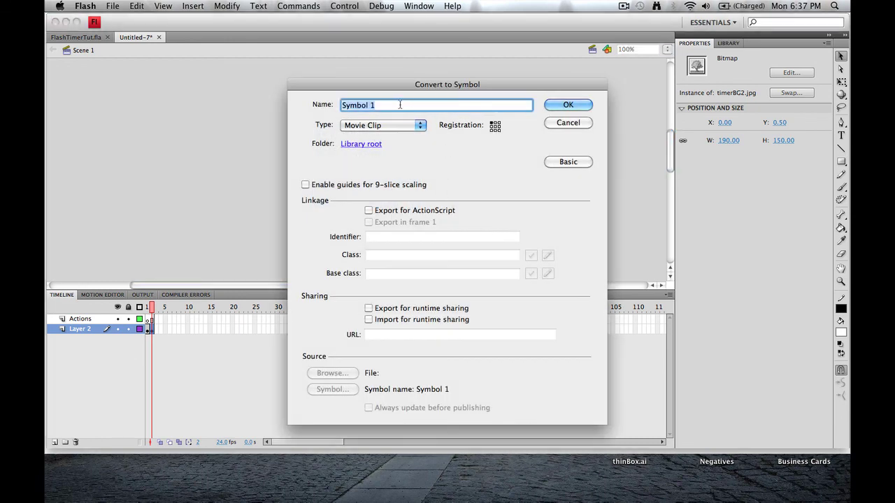
{"action": "type", "text": "BG2"}
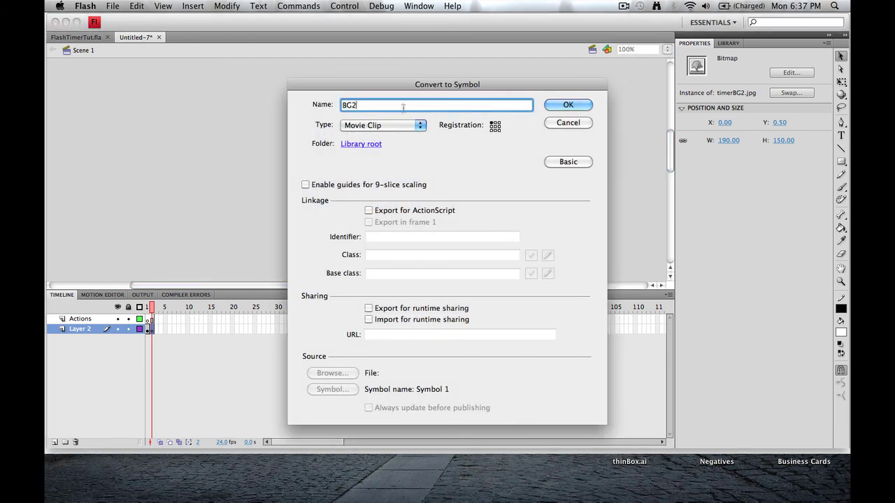
{"action": "left_click", "coordinate": [567, 105]}
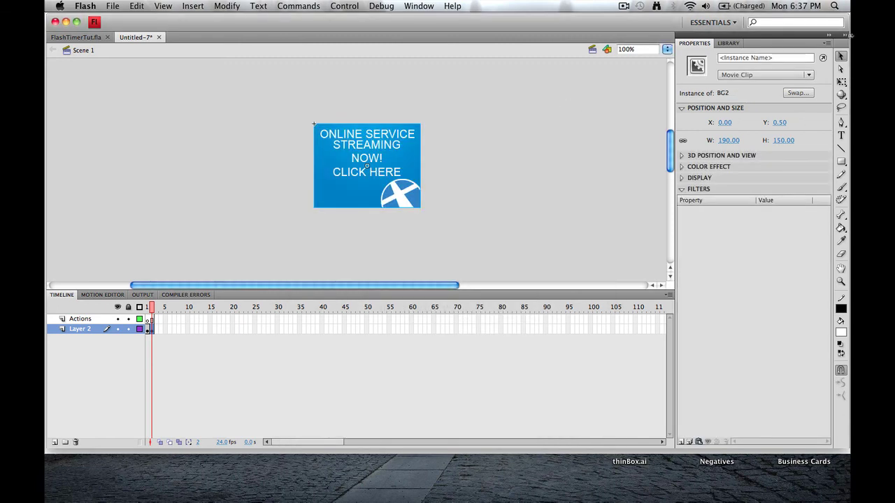
{"action": "left_click", "coordinate": [745, 58]}
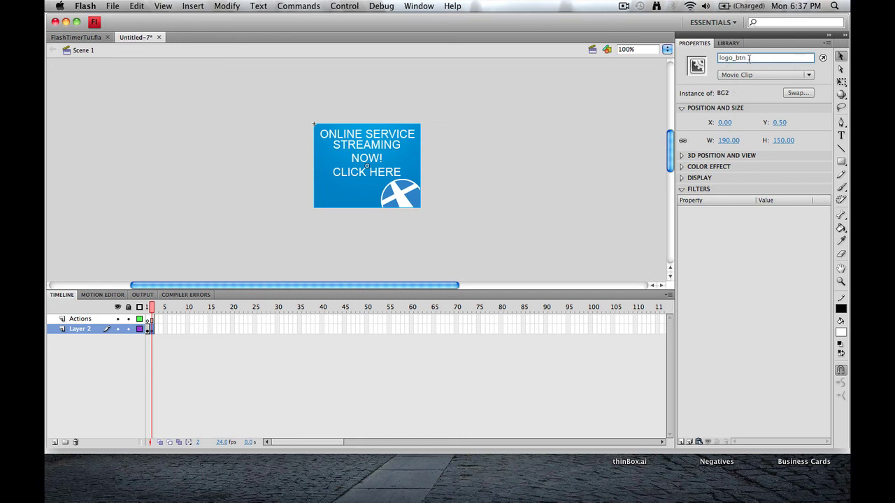
{"action": "left_click", "coordinate": [584, 118]}
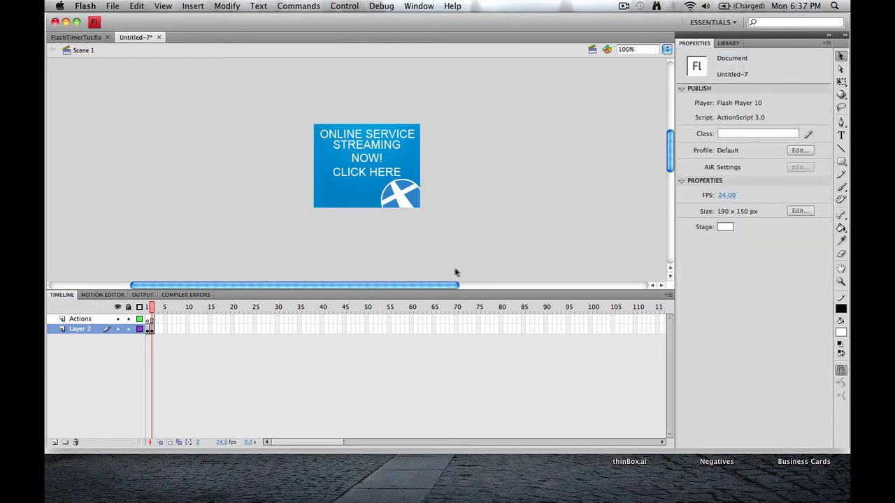
Step: Add a blank keyframe at frame 2 on the Actions layer, then go back to frame 1
{"action": "left_click", "coordinate": [81, 320]}
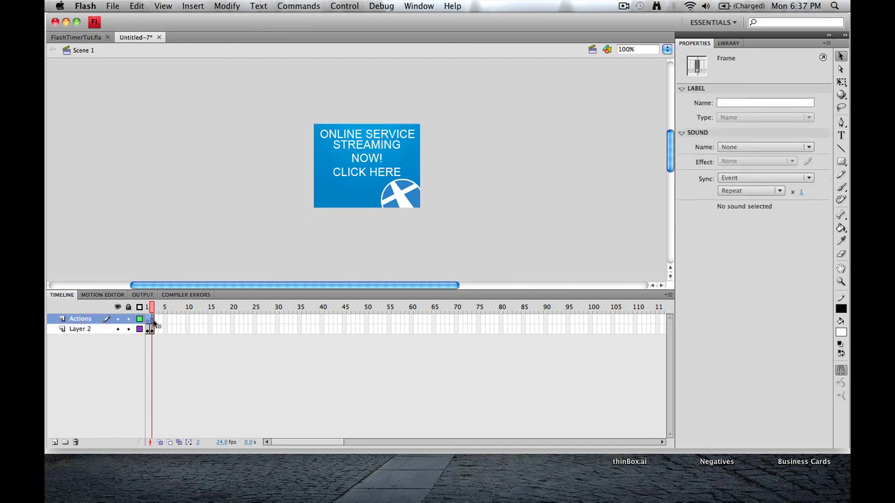
{"action": "left_click", "coordinate": [191, 7]}
{"action": "mouse_move", "coordinate": [208, 75]}
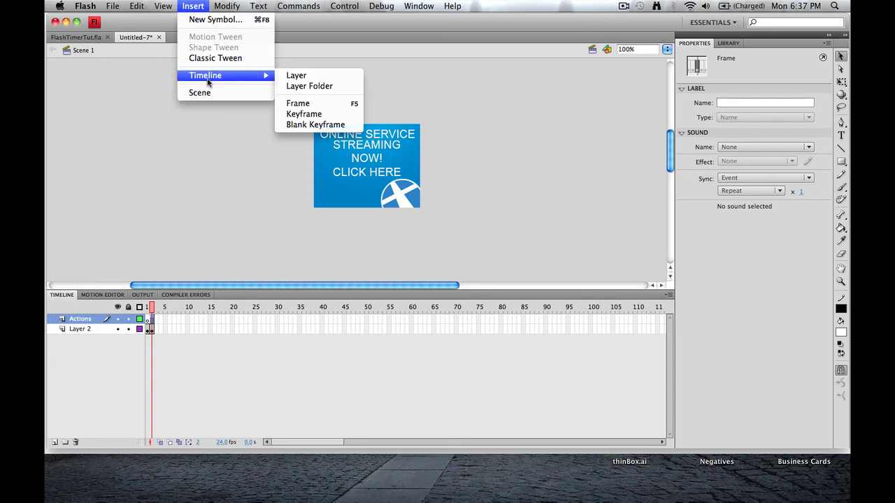
{"action": "left_click", "coordinate": [316, 126]}
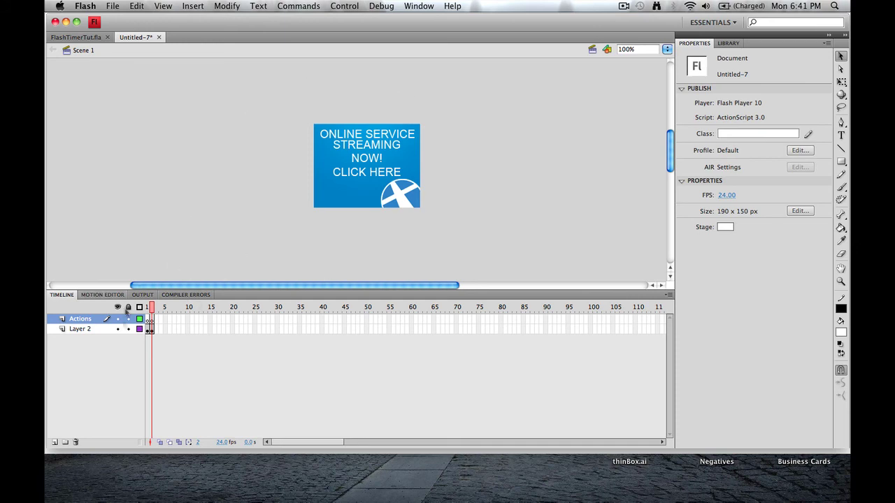
{"action": "left_click", "coordinate": [147, 308]}
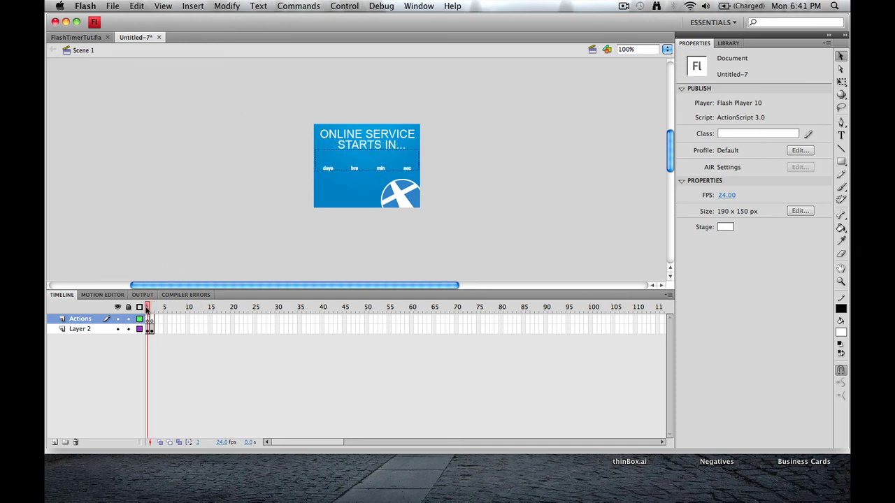